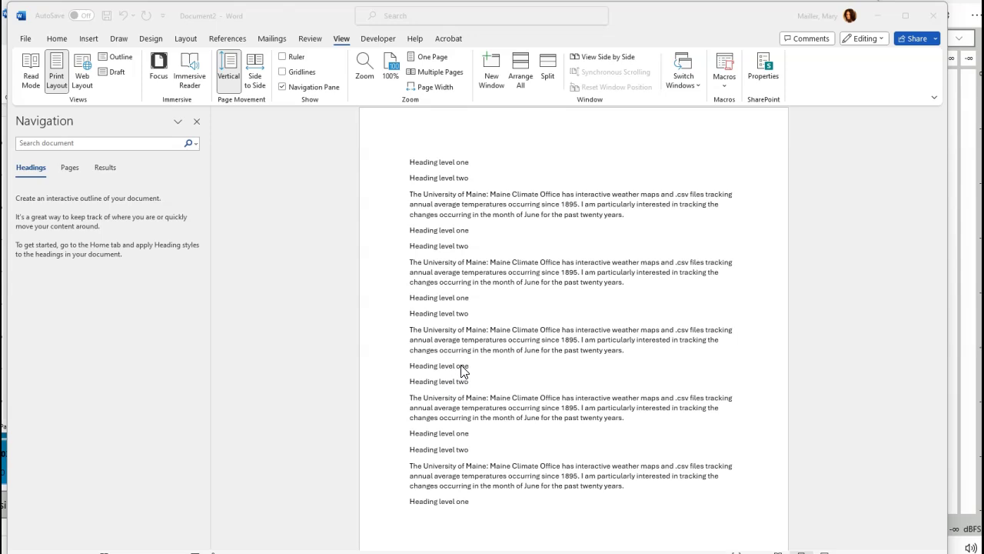
- Show the Styles pane with Ctrl+Alt+Shift+S and turn off the Navigation Pane
key("ctrl+alt+shift+s")
left_click(197, 122)
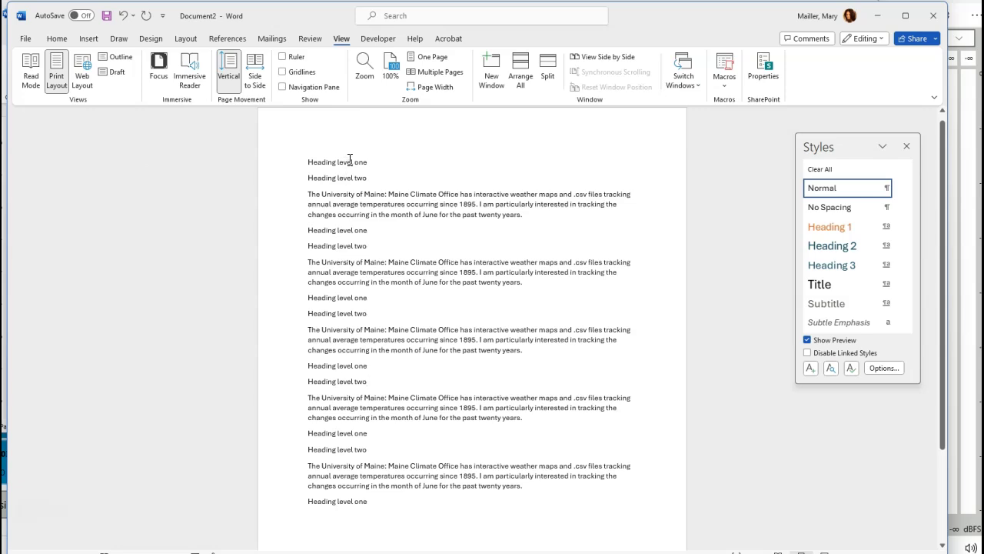
- Switch to the Home tab, reopen the Styles pane and dock it beside the page
left_click(56, 40)
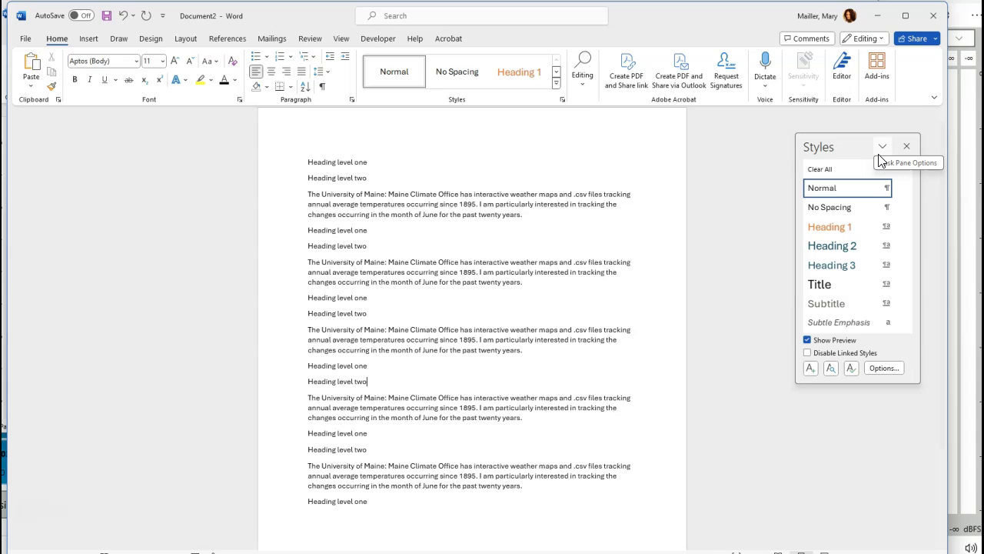
left_click_drag(872, 147, 774, 146)
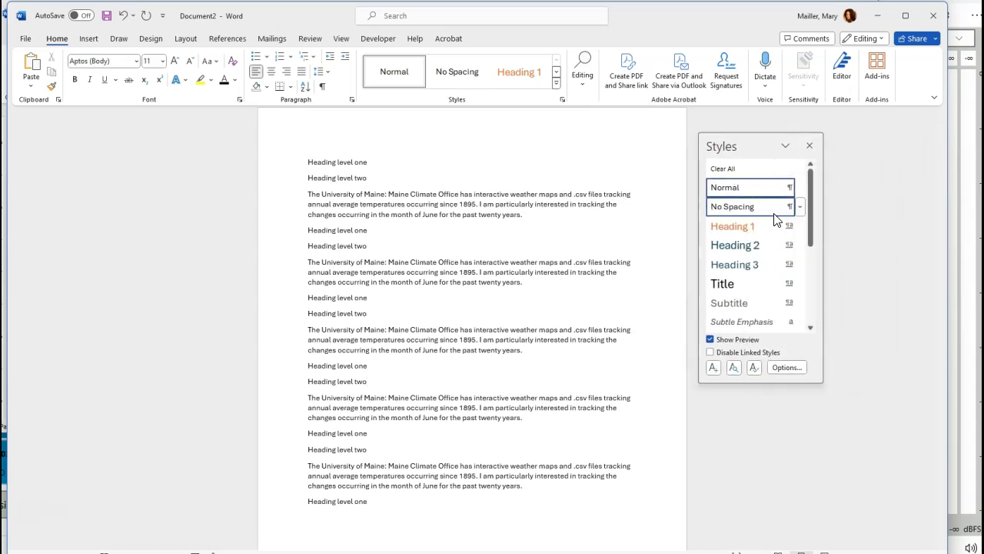
left_click(811, 146)
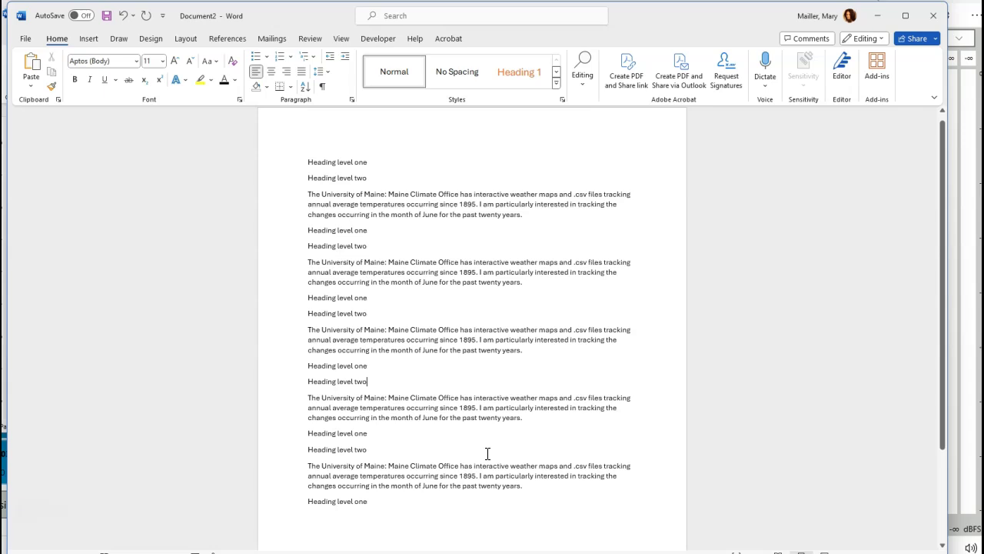
left_click(563, 99)
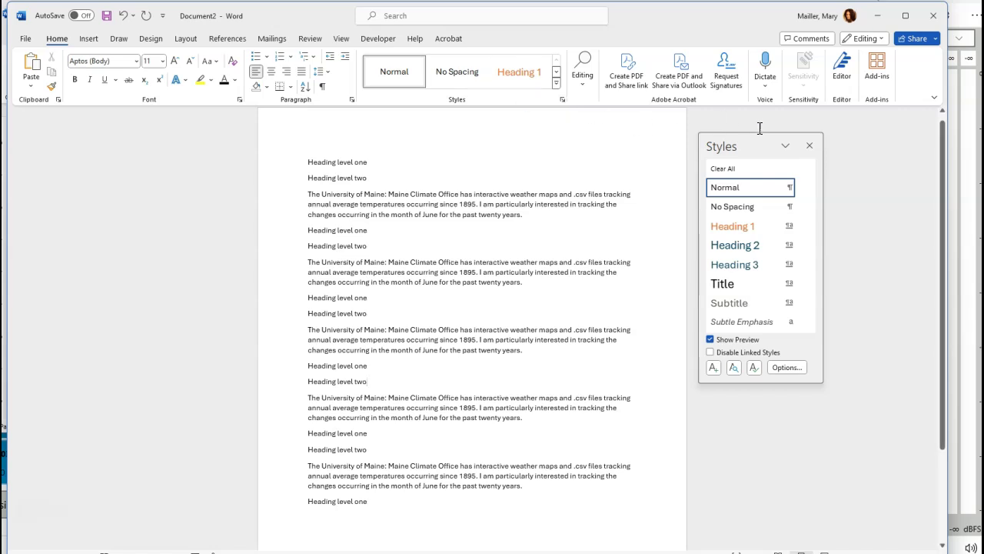
left_click_drag(753, 137, 761, 116)
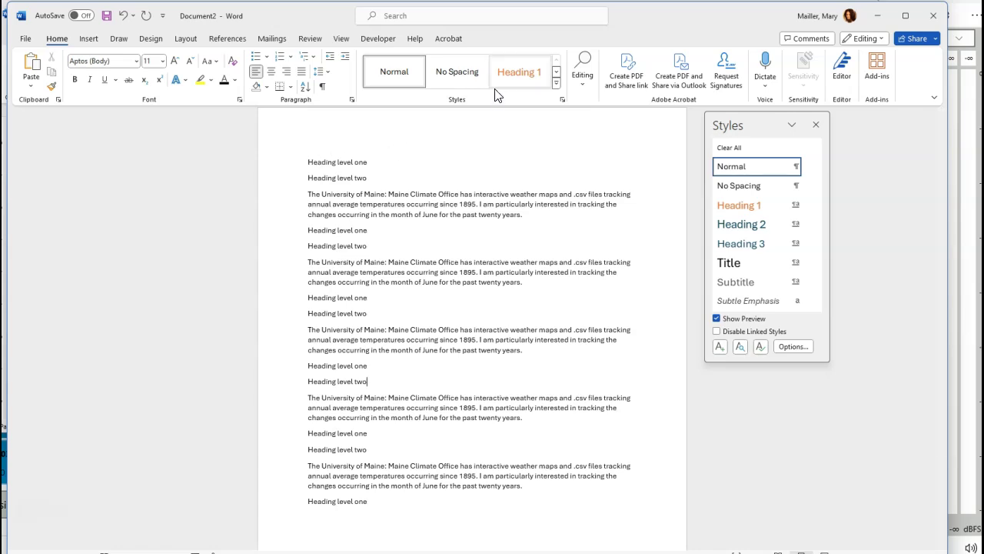
- Make the first 'Heading level one' line a Heading 1
left_click(372, 163)
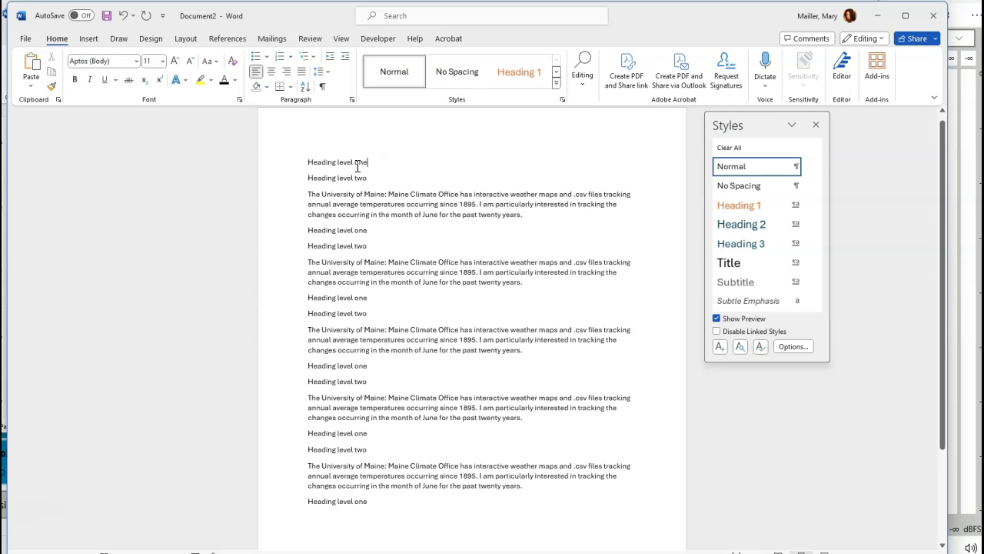
left_click_drag(369, 163, 309, 165)
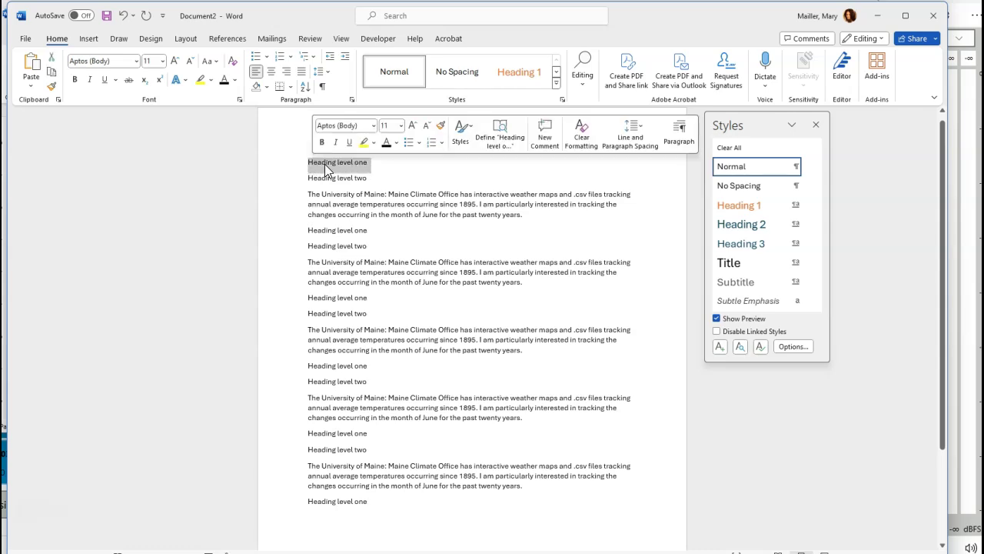
left_click(525, 73)
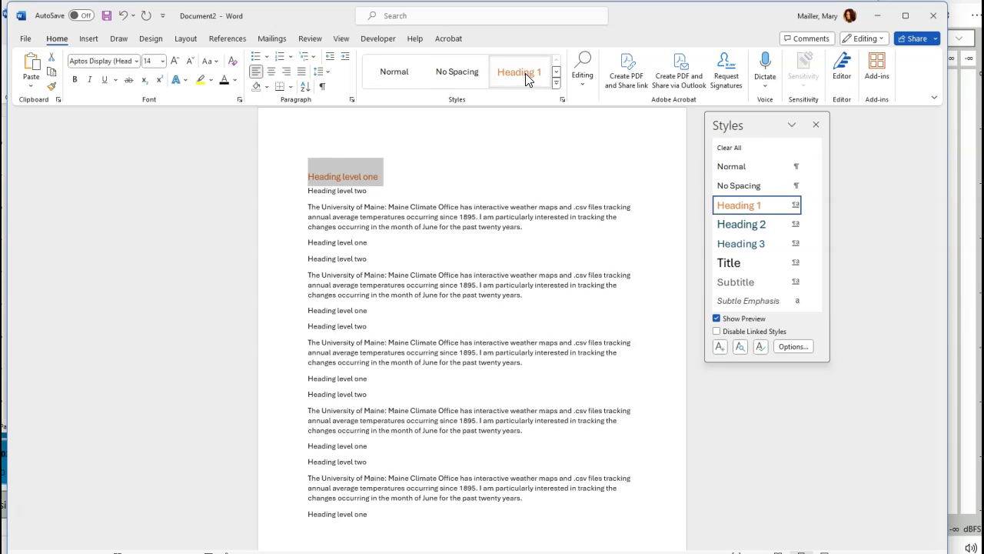
- Apply Heading 2 to the first 'Heading level two' line from the Styles pane
left_click(436, 191)
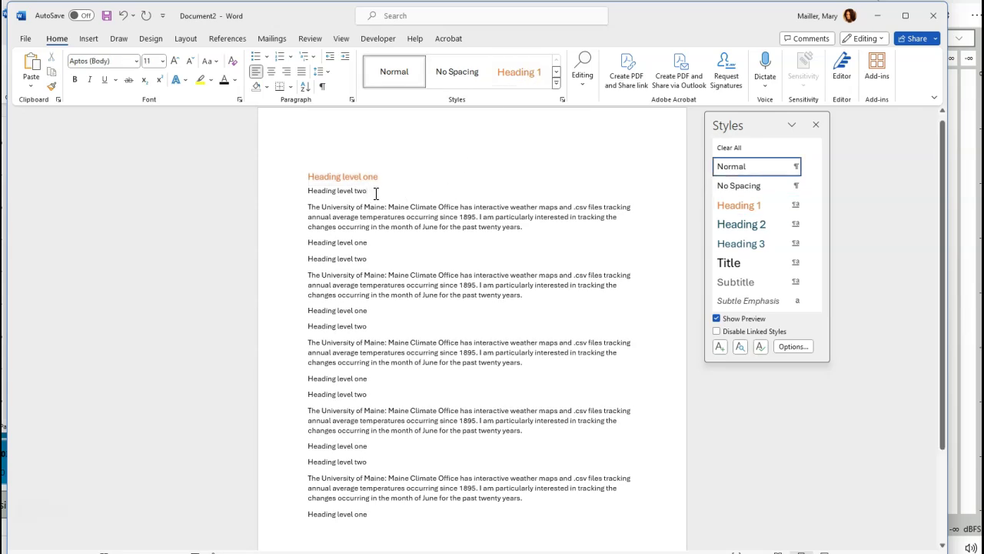
left_click_drag(376, 193, 307, 192)
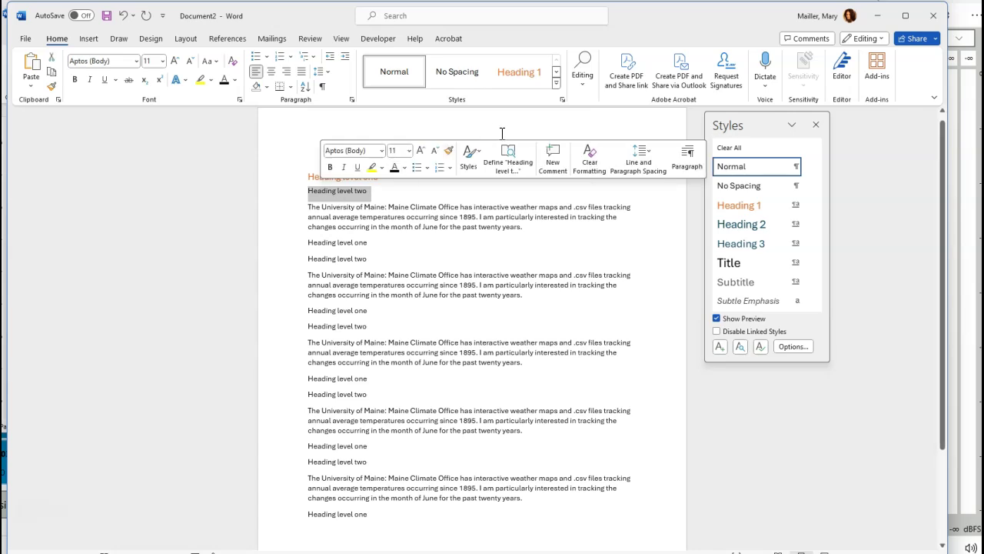
left_click(555, 84)
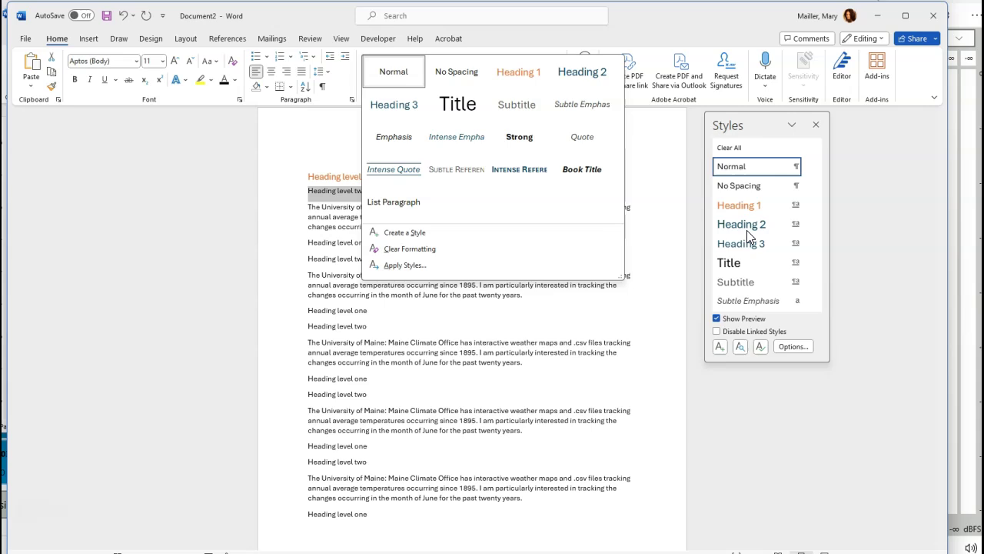
left_click(667, 181)
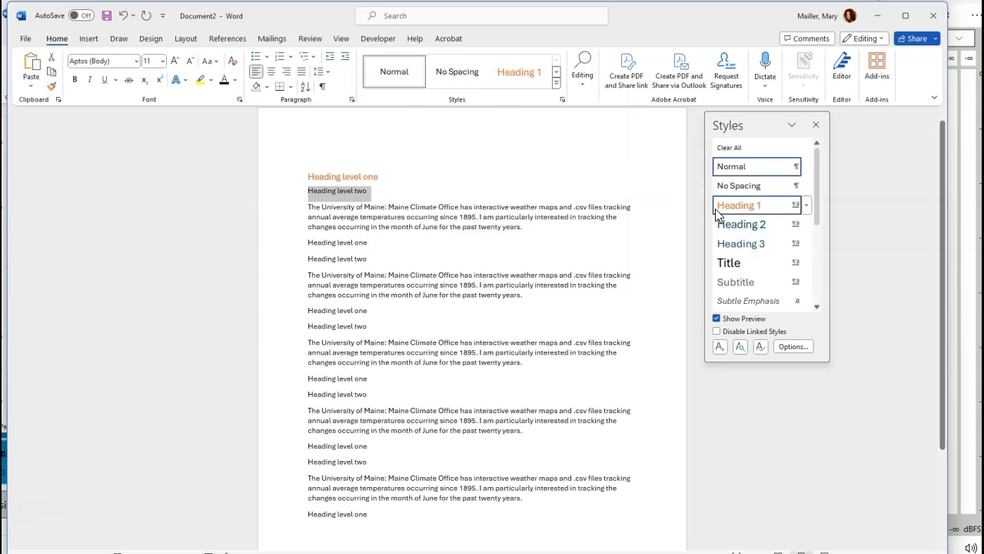
left_click(737, 229)
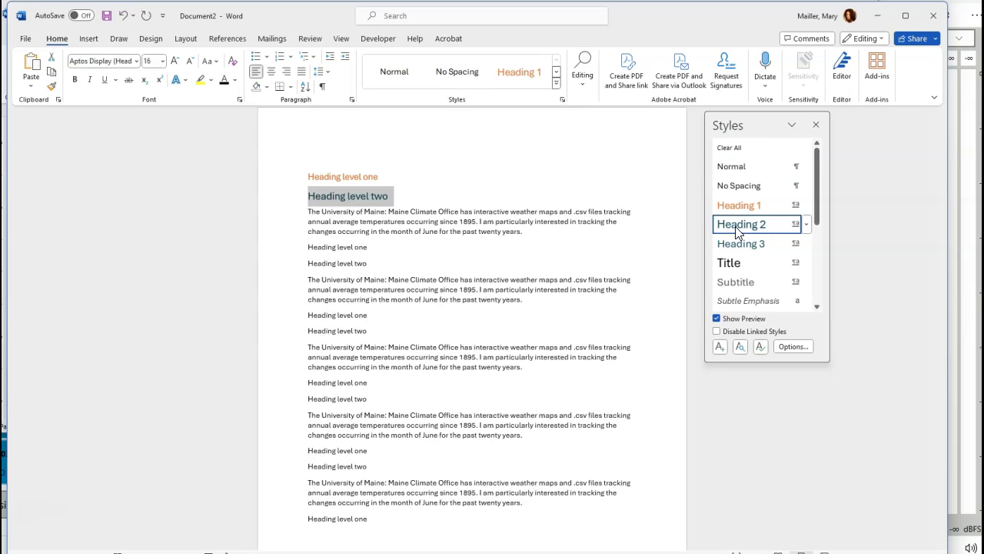
left_click(415, 248)
- Apply Heading 1 and Heading 2 to the second, third and fourth heading pairs
triple_click(370, 246)
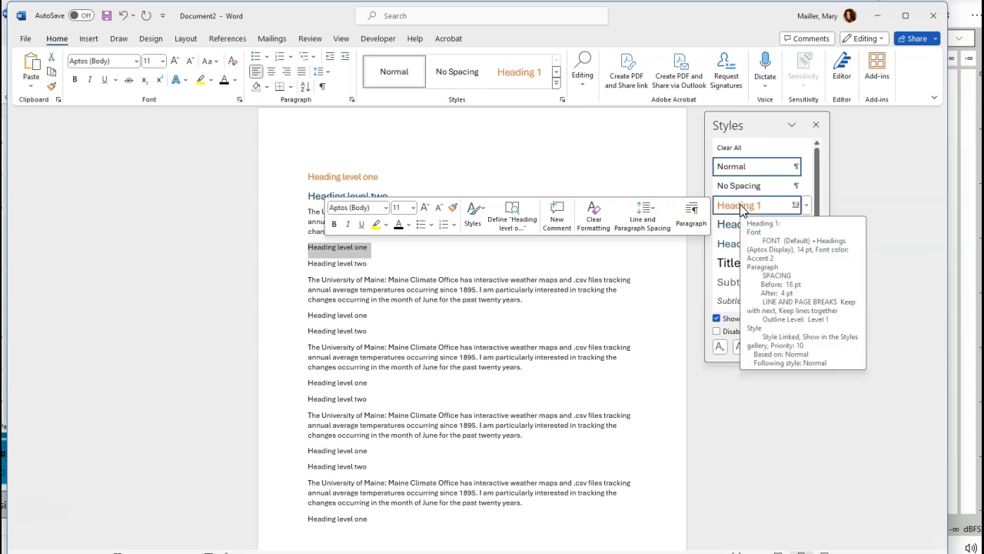
left_click(742, 209)
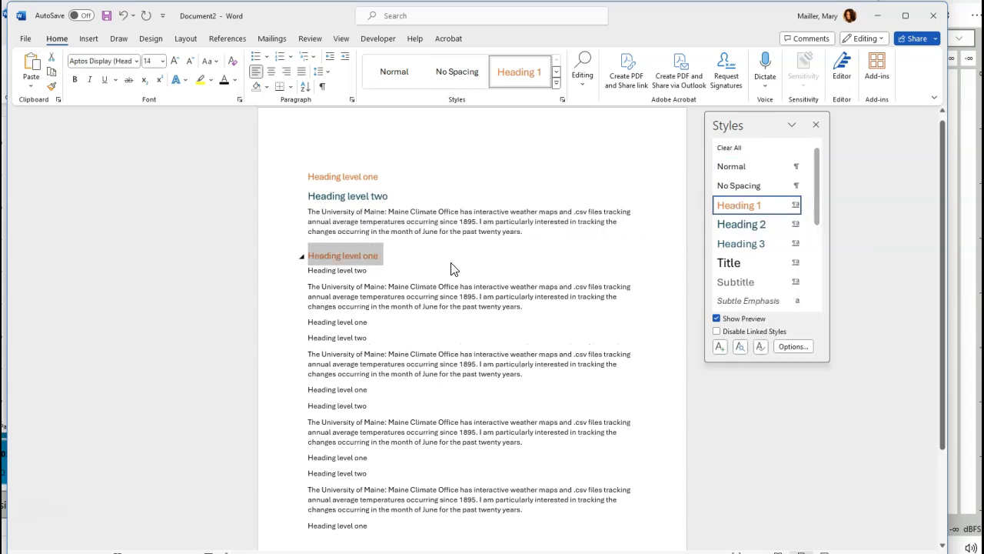
left_click_drag(379, 270, 309, 270)
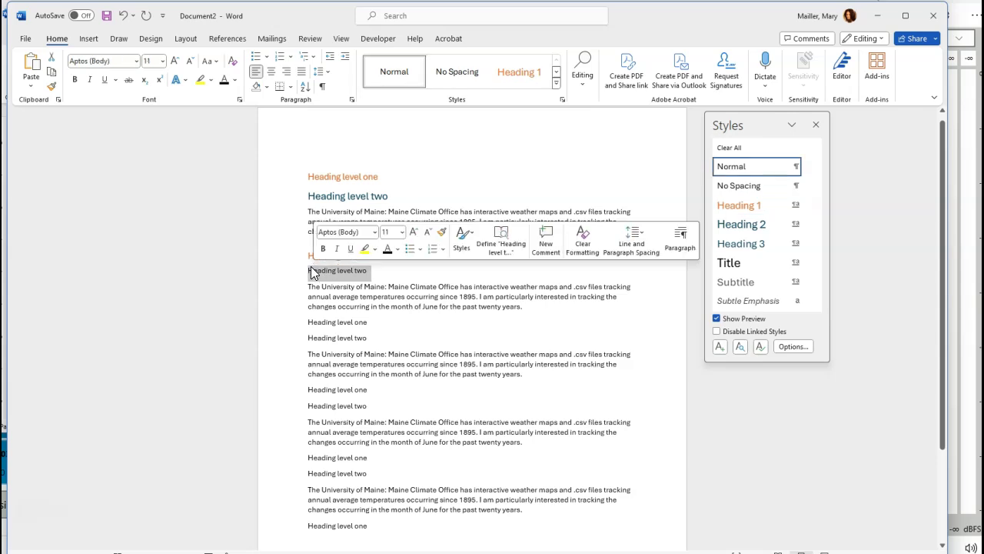
left_click(738, 224)
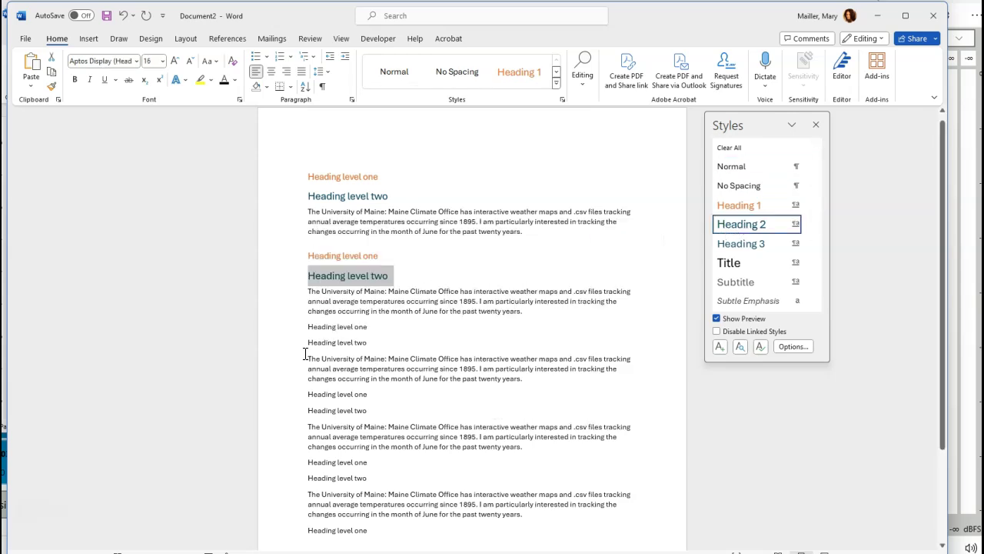
left_click_drag(369, 327, 309, 329)
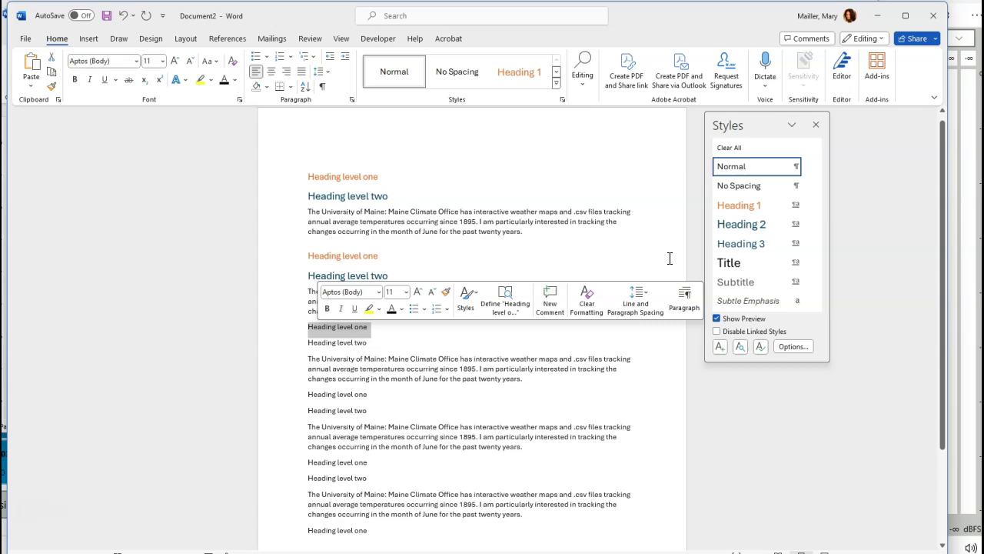
left_click(744, 205)
left_click_drag(370, 350, 309, 350)
left_click(757, 225)
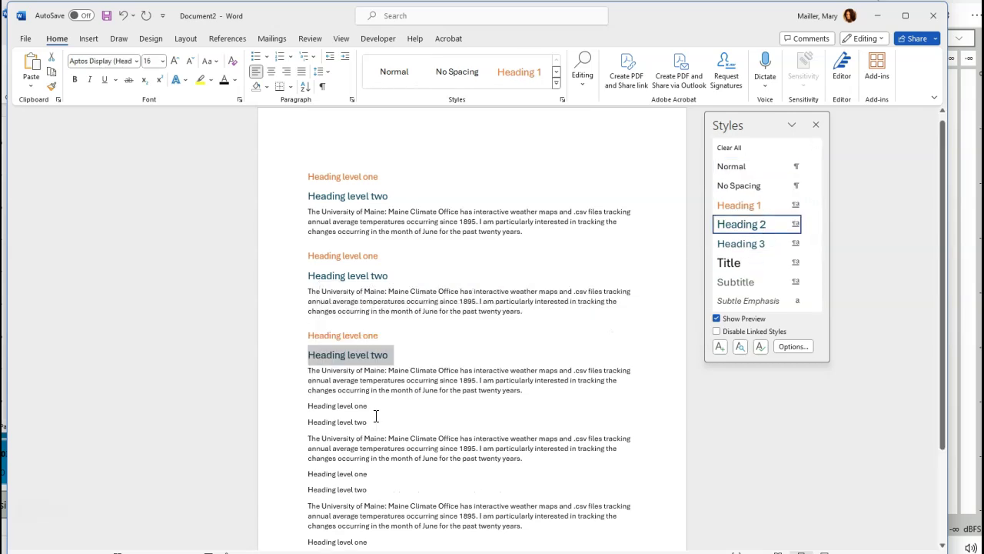
left_click_drag(373, 407, 308, 406)
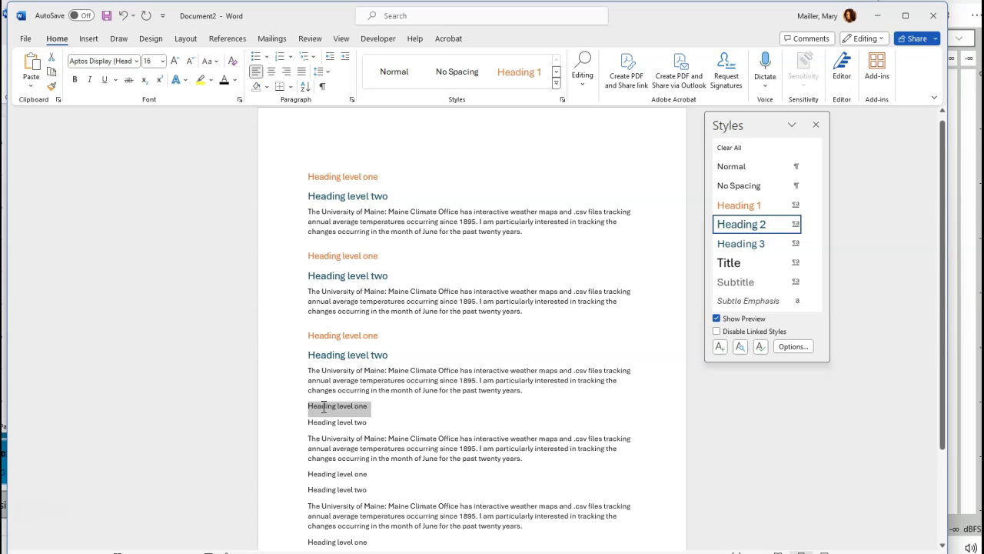
left_click(744, 205)
left_click_drag(389, 429, 308, 428)
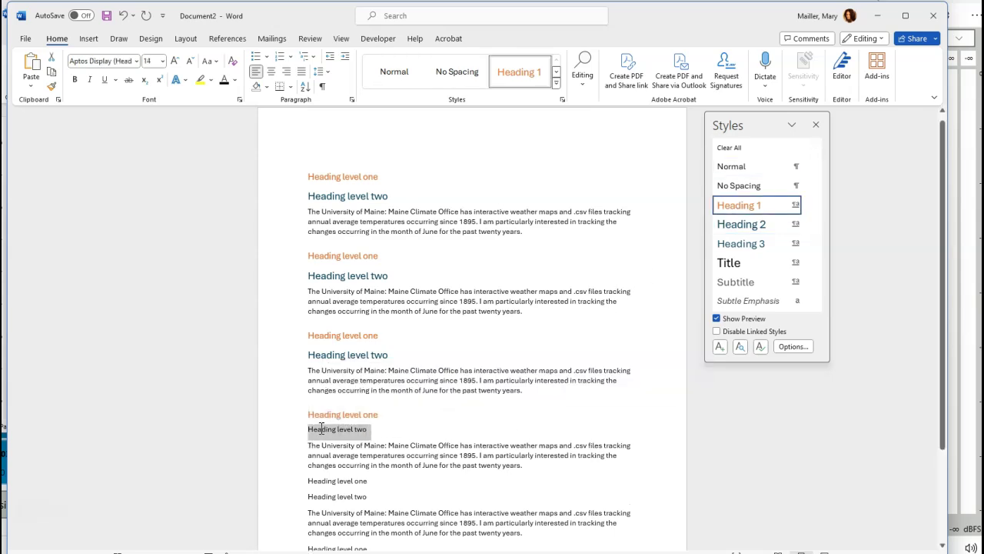
left_click(762, 224)
- Style the fifth heading pair and the final 'Heading level one' line as Heading 1/Heading 2
scroll(454, 445, "down", 1)
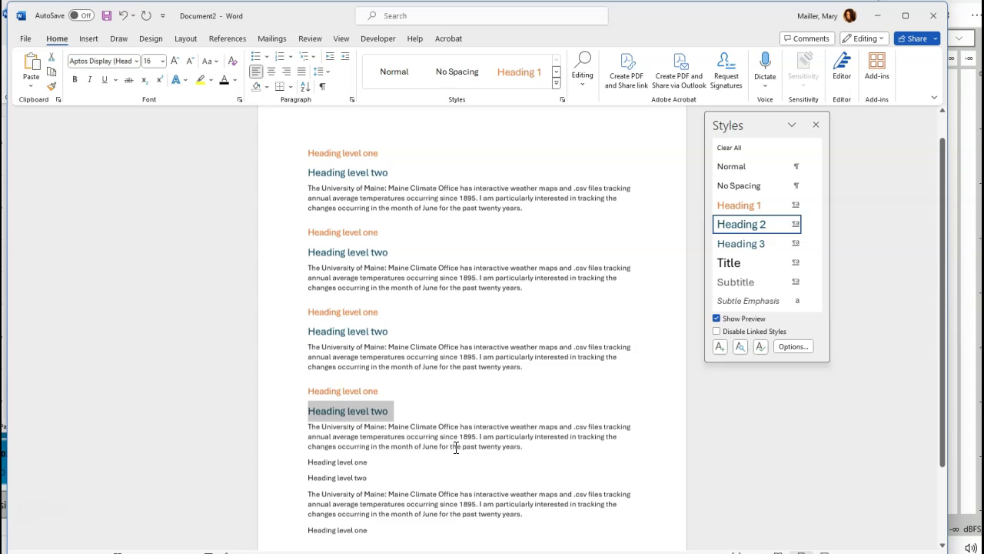
left_click_drag(373, 462, 309, 462)
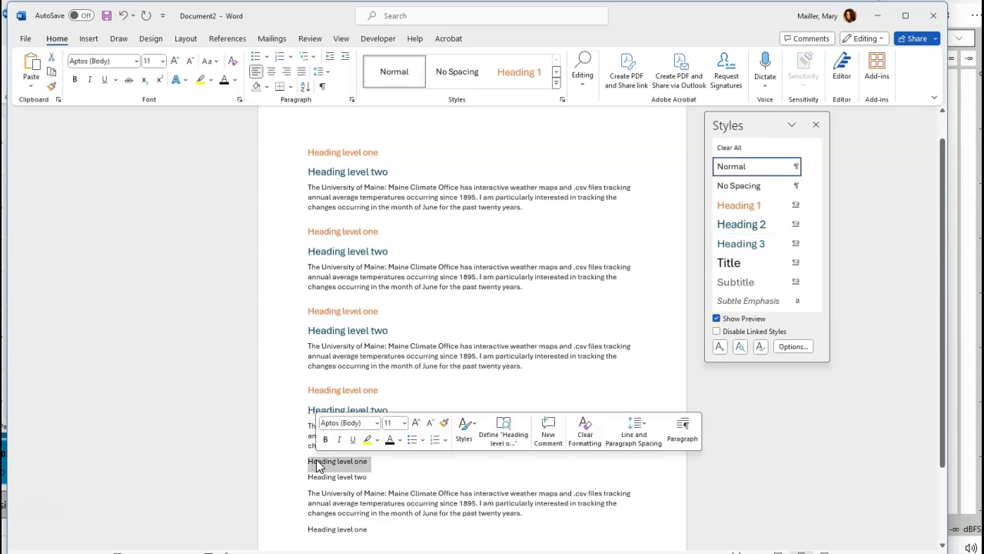
left_click(753, 206)
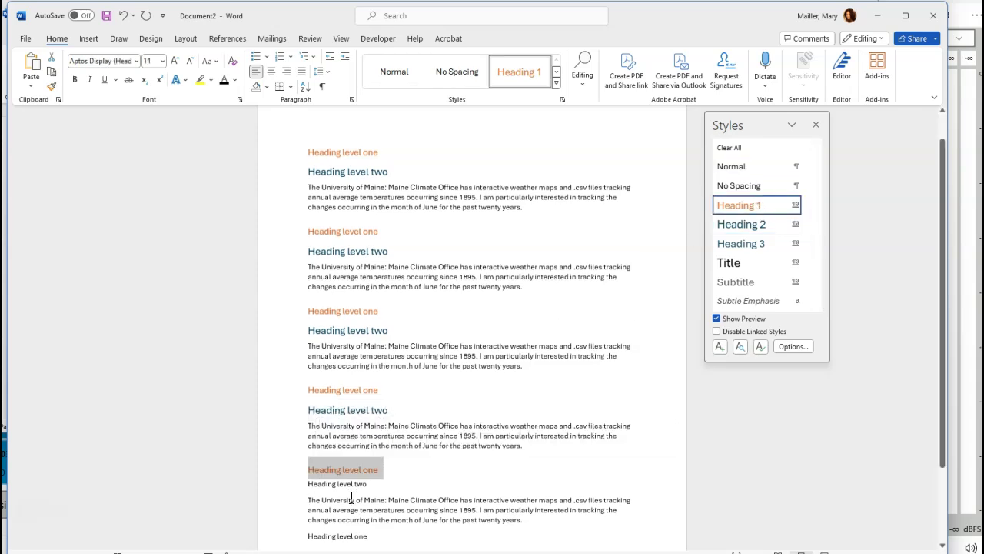
left_click_drag(377, 484, 308, 484)
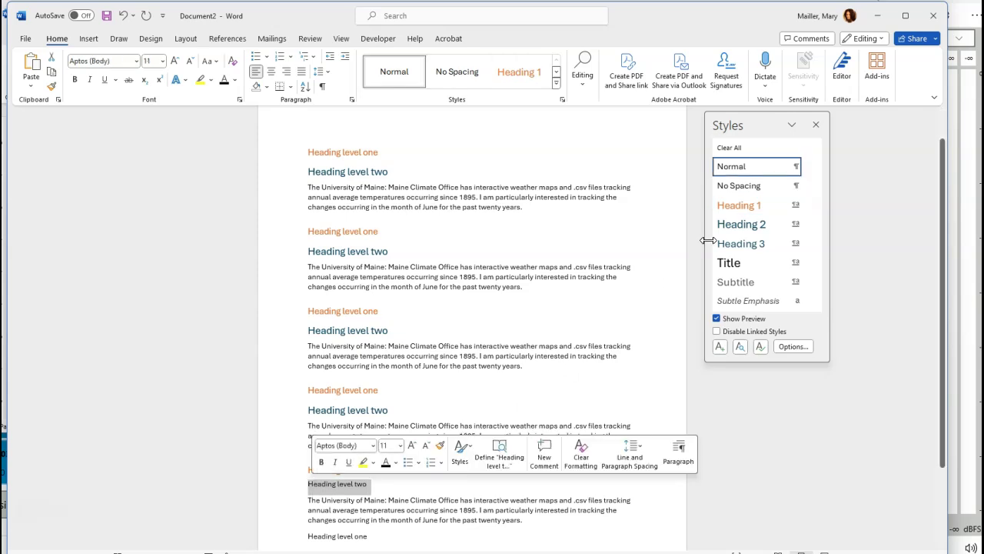
left_click(742, 225)
scroll(390, 538, "down", 2)
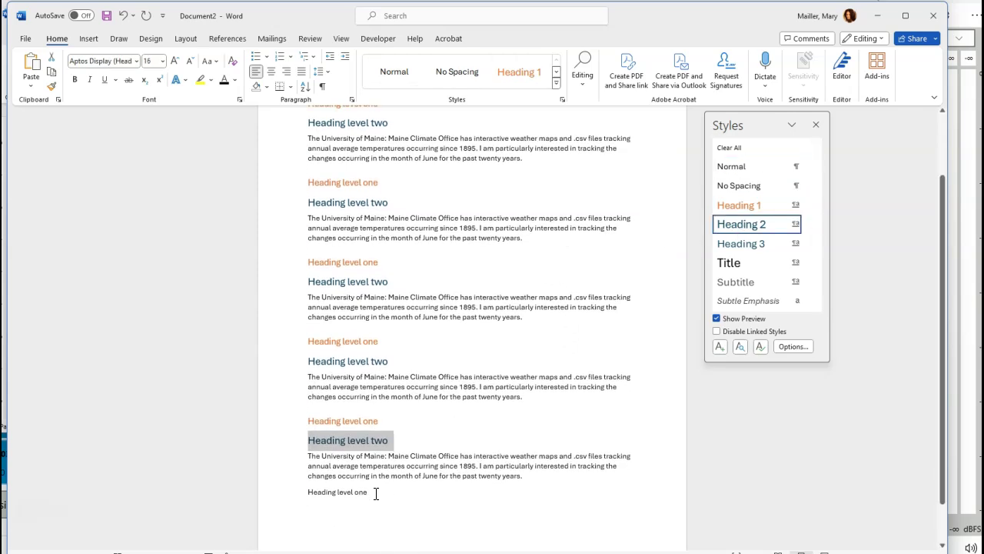
left_click_drag(372, 492, 308, 493)
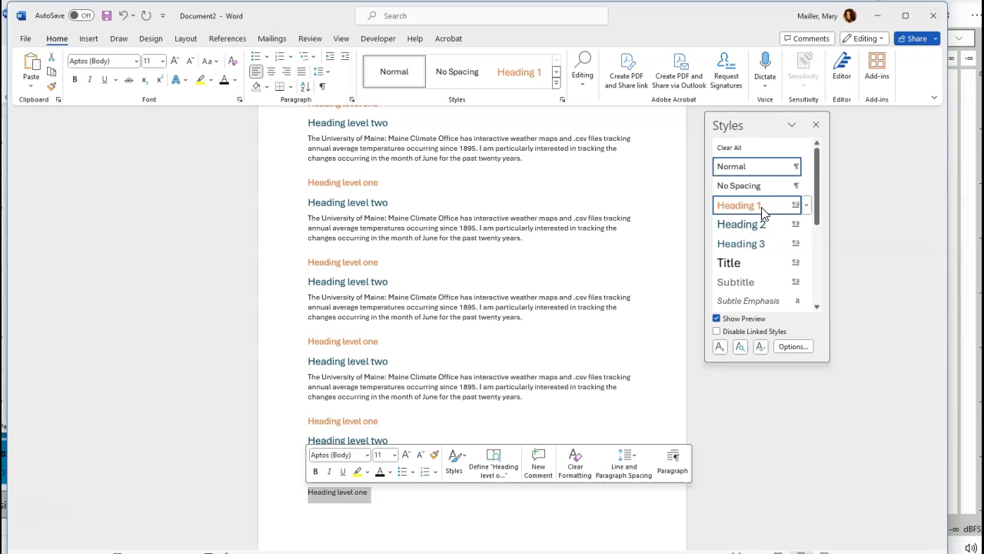
left_click(738, 205)
left_click(436, 397)
scroll(443, 400, "up", 2)
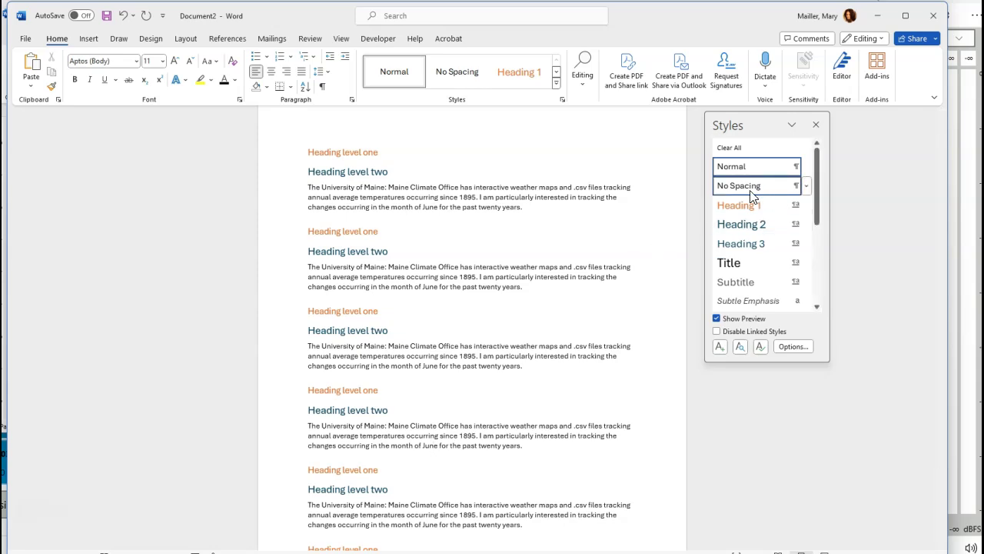
- Right-click Heading 2 in the Styles pane to show its options menu
right_click(734, 231)
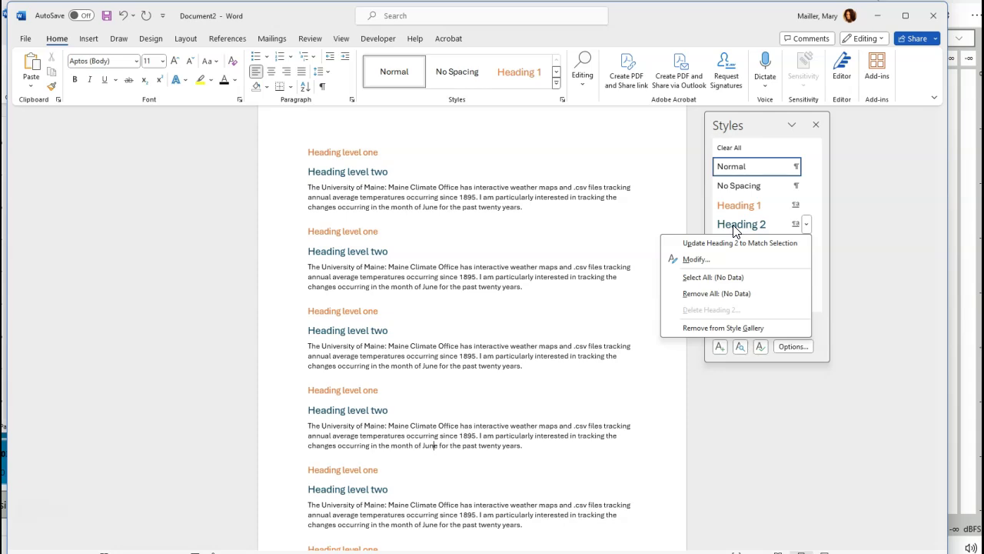
- Modify Heading 2 to Calibri, 12 pt, black (Text 1) font
left_click(696, 259)
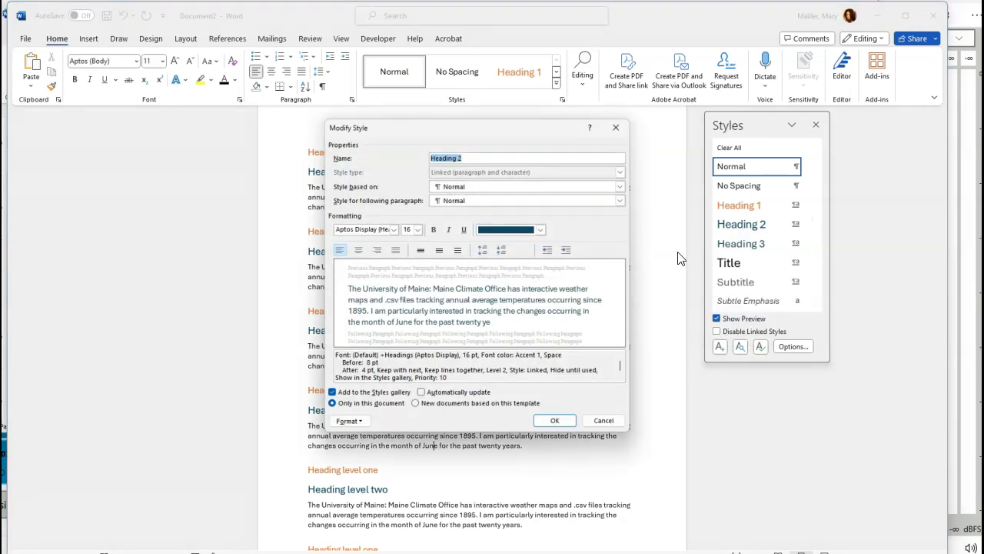
left_click_drag(514, 133, 642, 129)
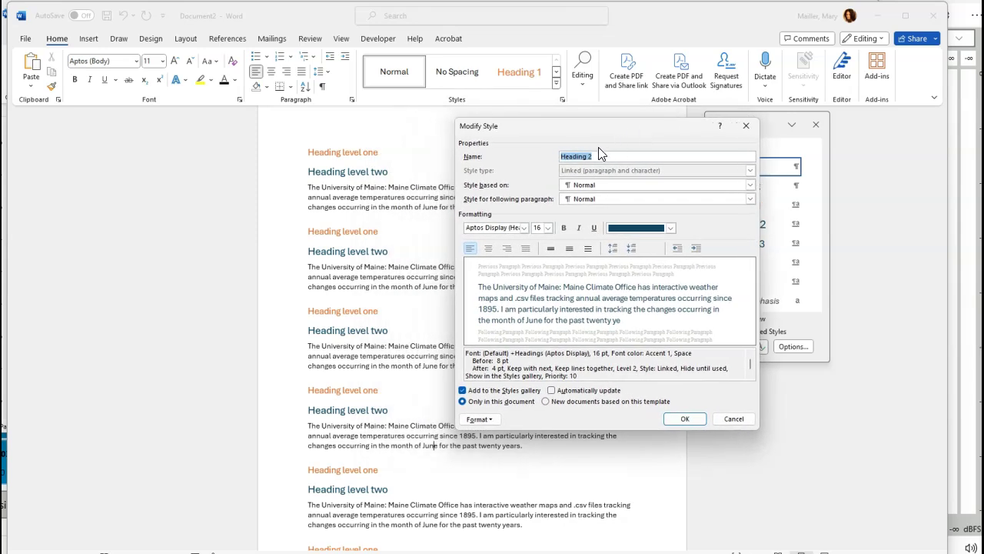
left_click(524, 228)
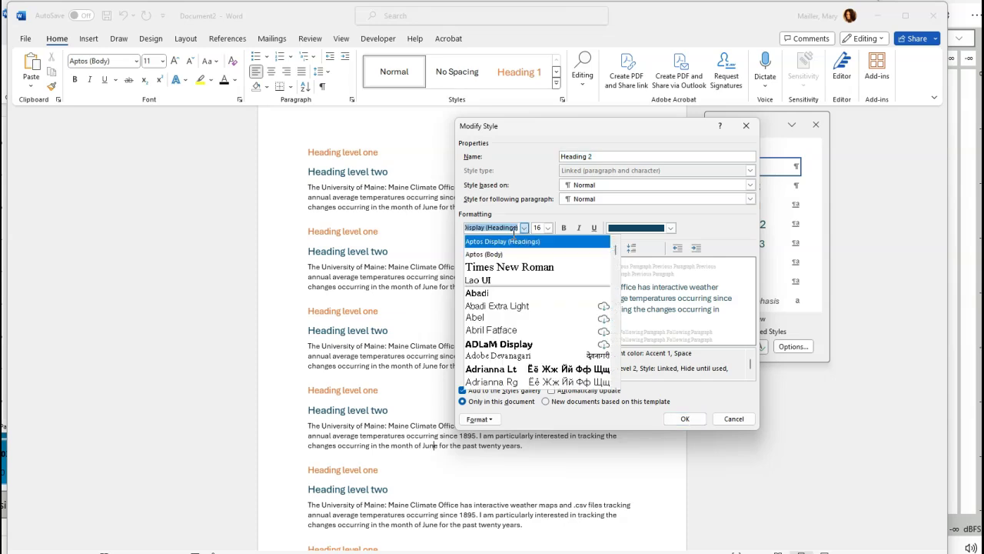
type("Calibri")
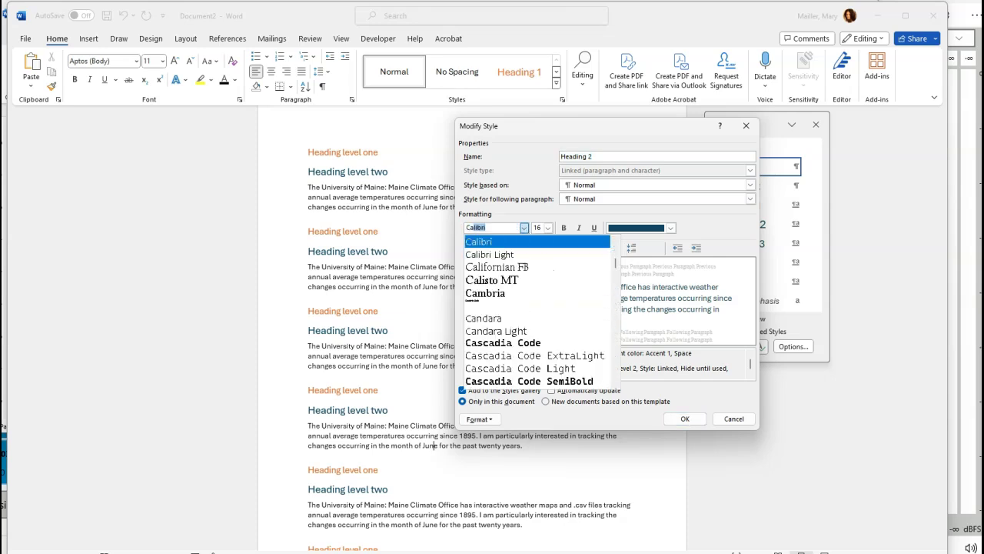
left_click(548, 227)
left_click(509, 228)
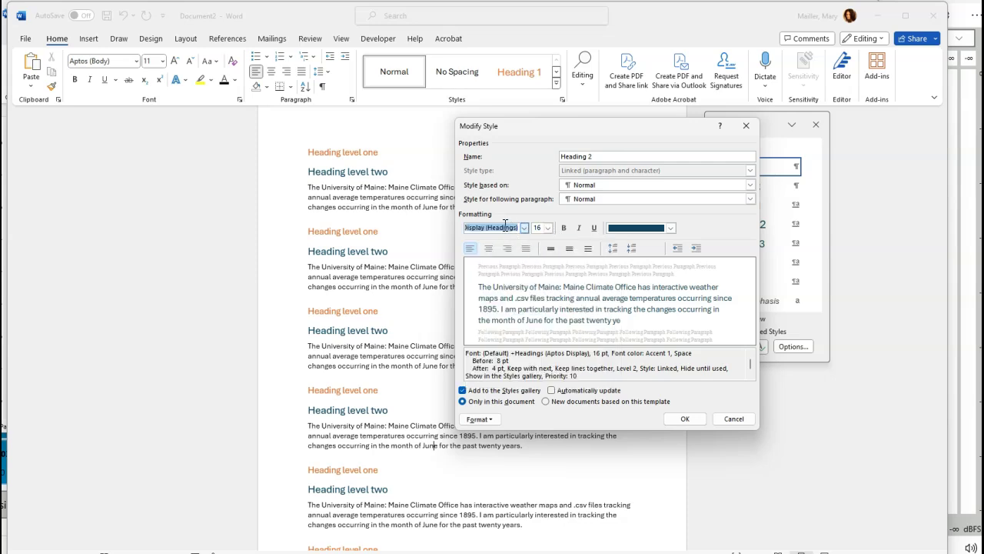
type("Calibri")
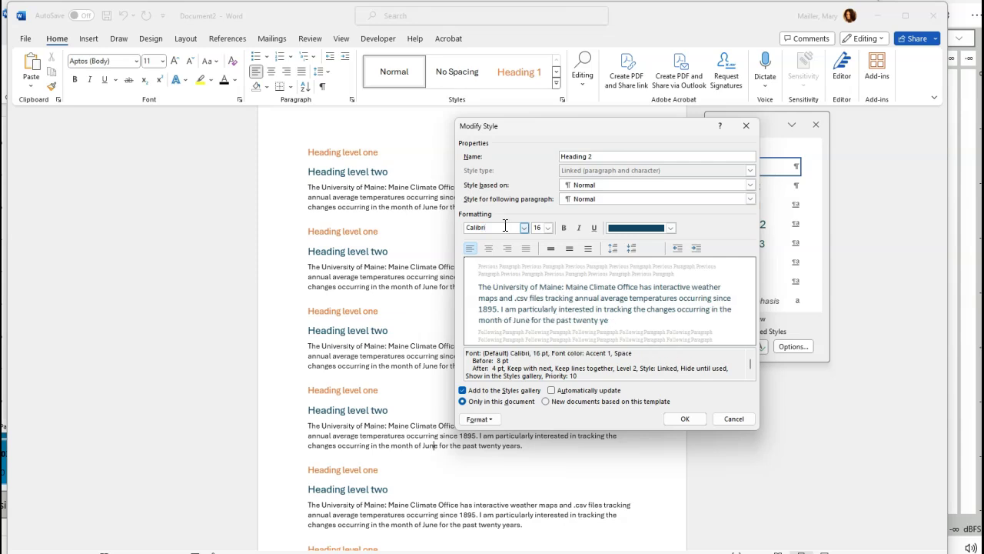
left_click(548, 228)
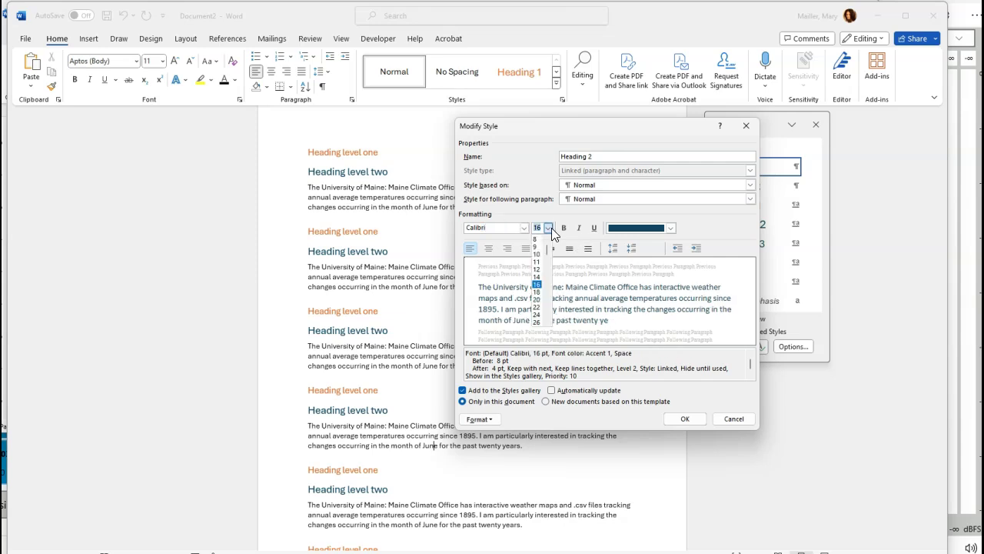
left_click(540, 269)
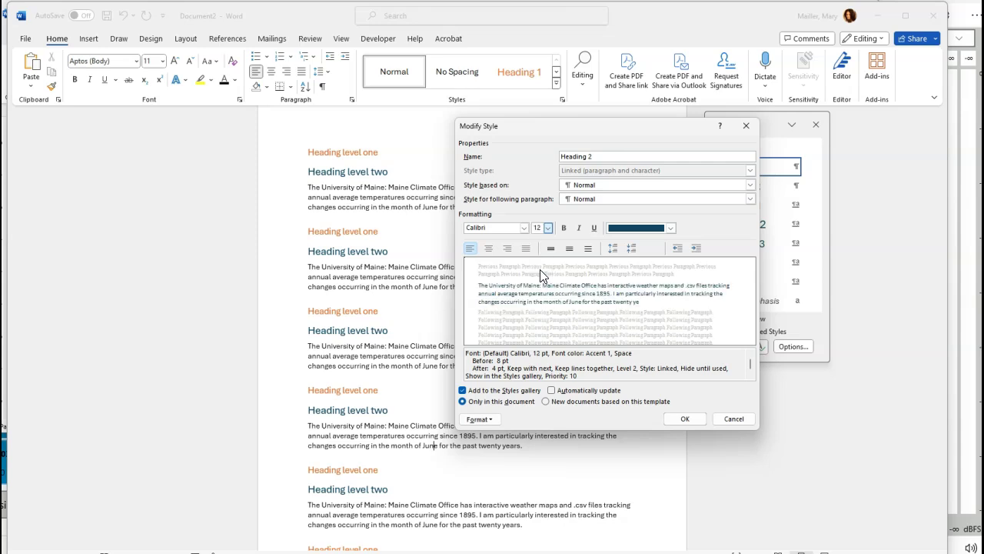
left_click(670, 228)
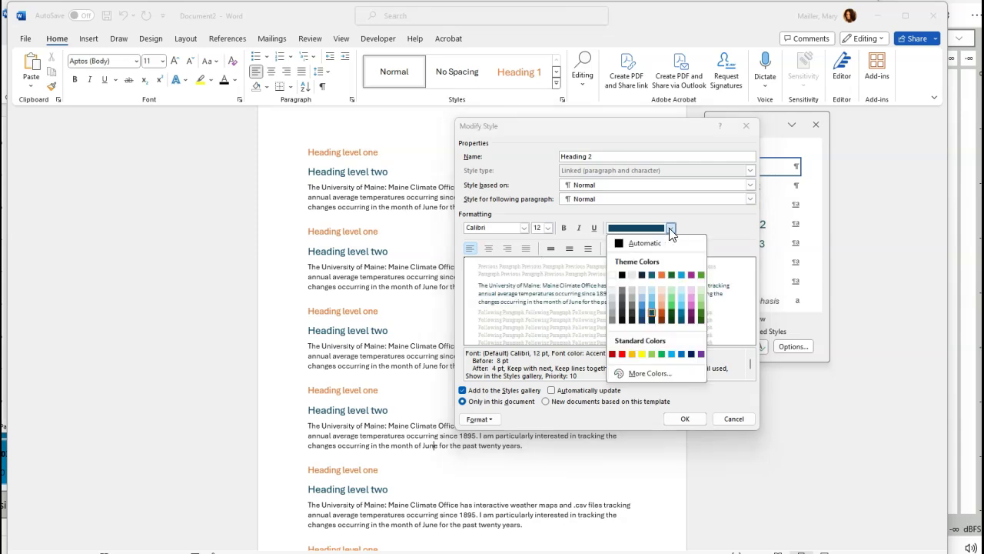
left_click(623, 276)
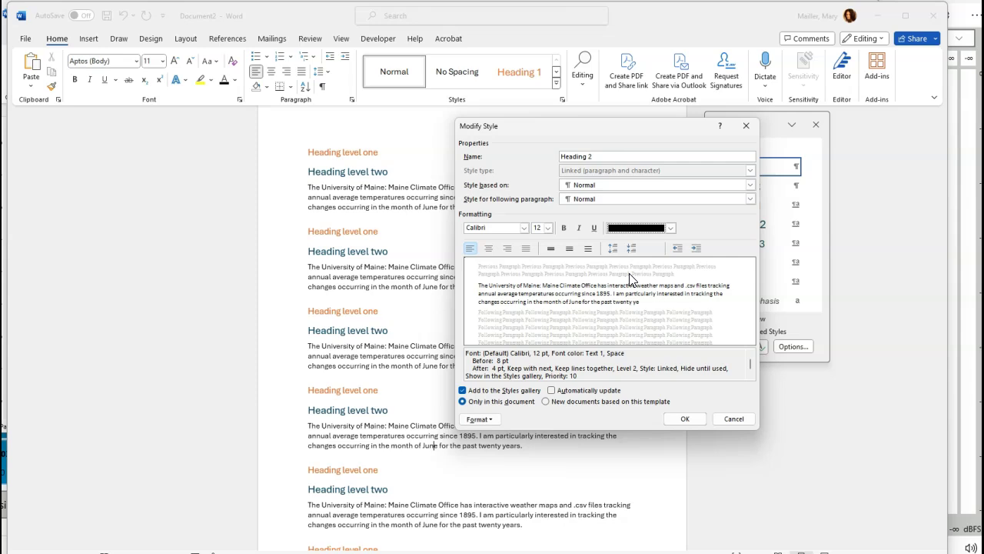
left_click(685, 419)
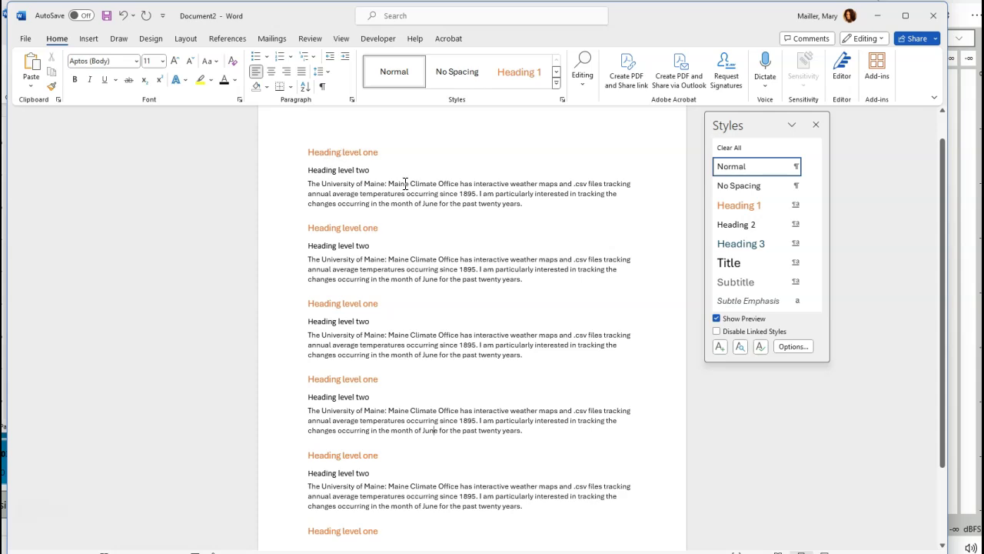
- Make the fourth University of Maine paragraph Heading 2, then add Bold to the Heading 2 style
left_click(740, 229)
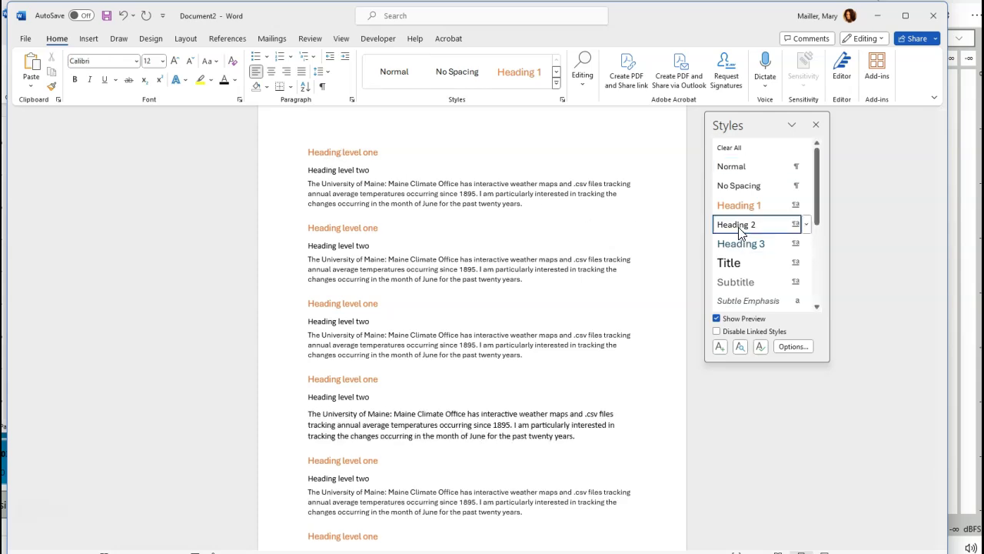
right_click(740, 231)
left_click(696, 257)
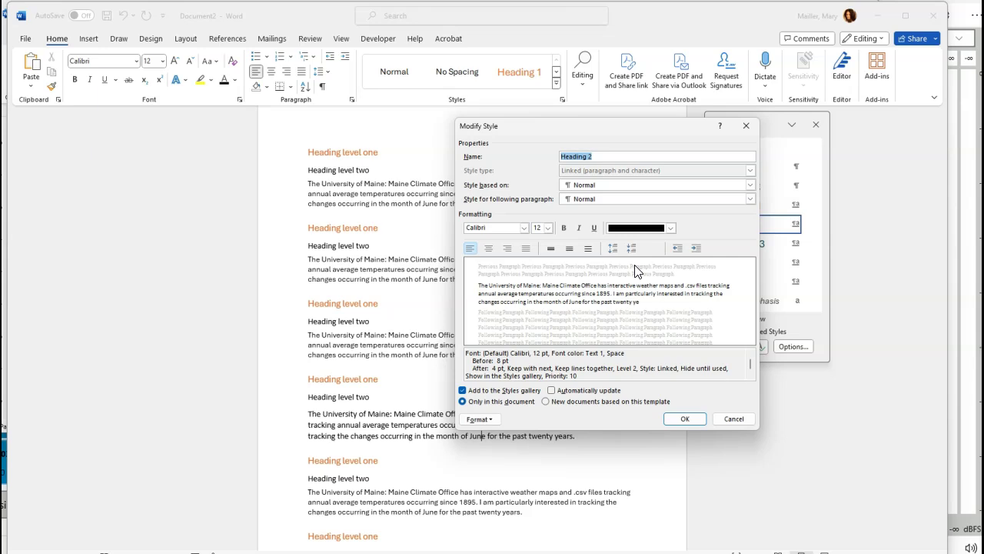
left_click(563, 228)
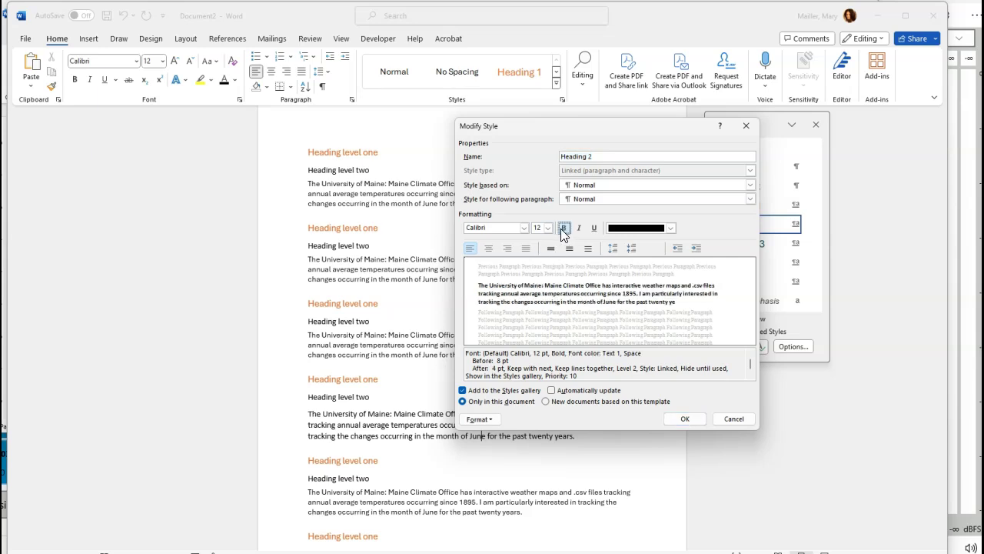
left_click(685, 419)
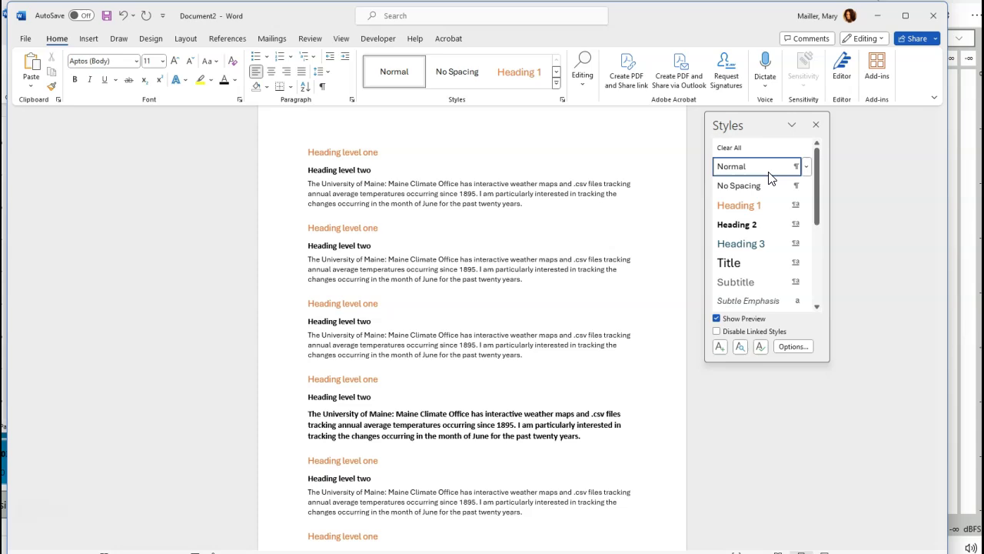
mouse_move(737, 171)
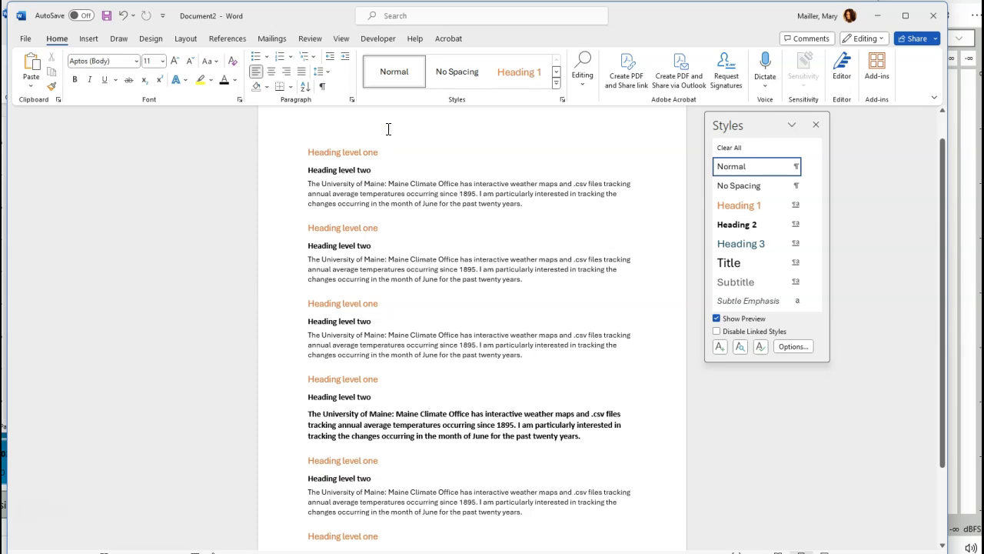
- Turn on the Navigation Pane and jump to the second and third 'Heading level one' entries
left_click(342, 44)
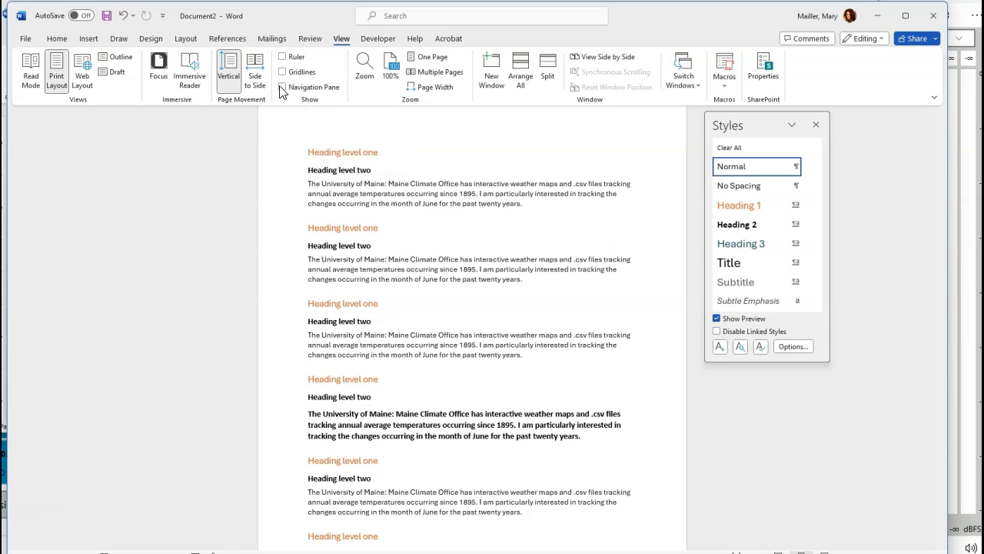
left_click(283, 87)
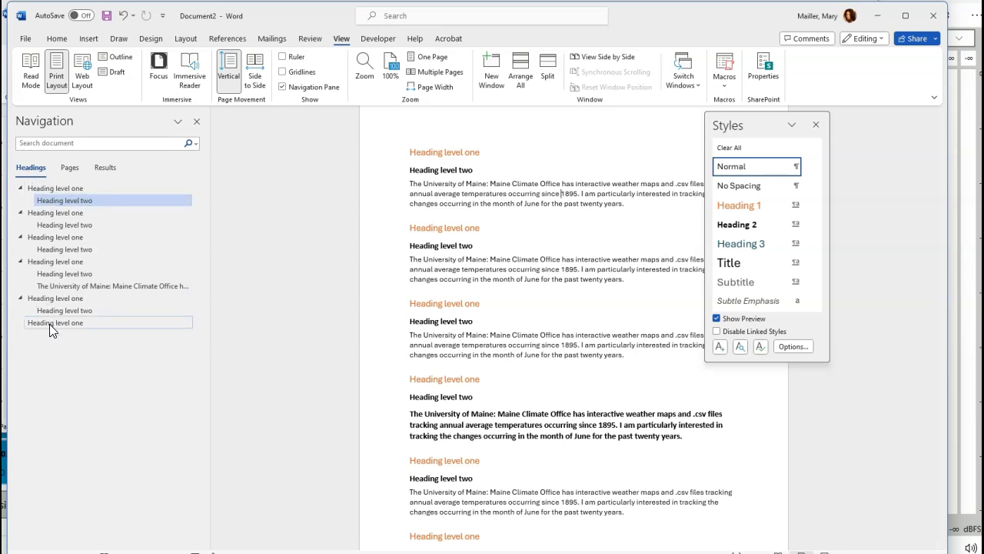
left_click(69, 212)
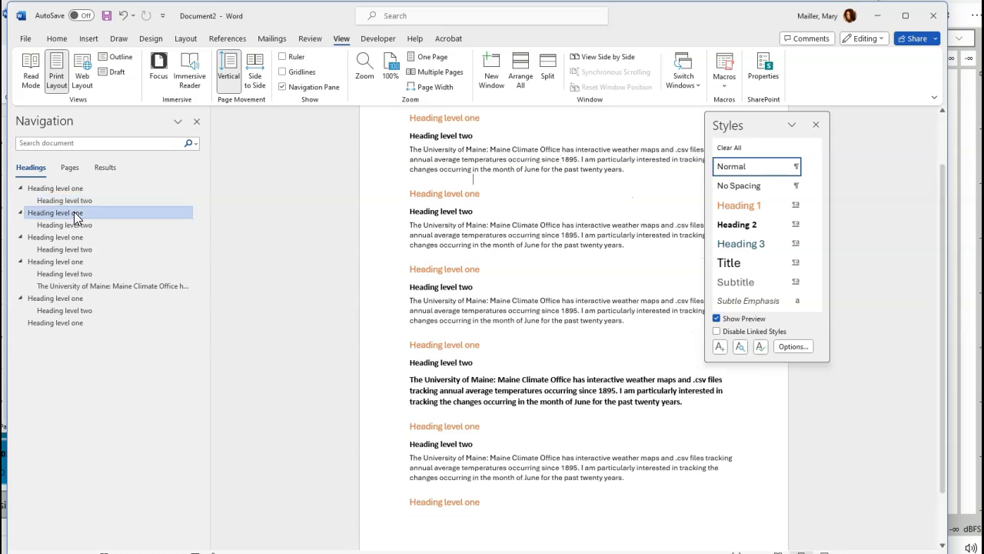
left_click(59, 237)
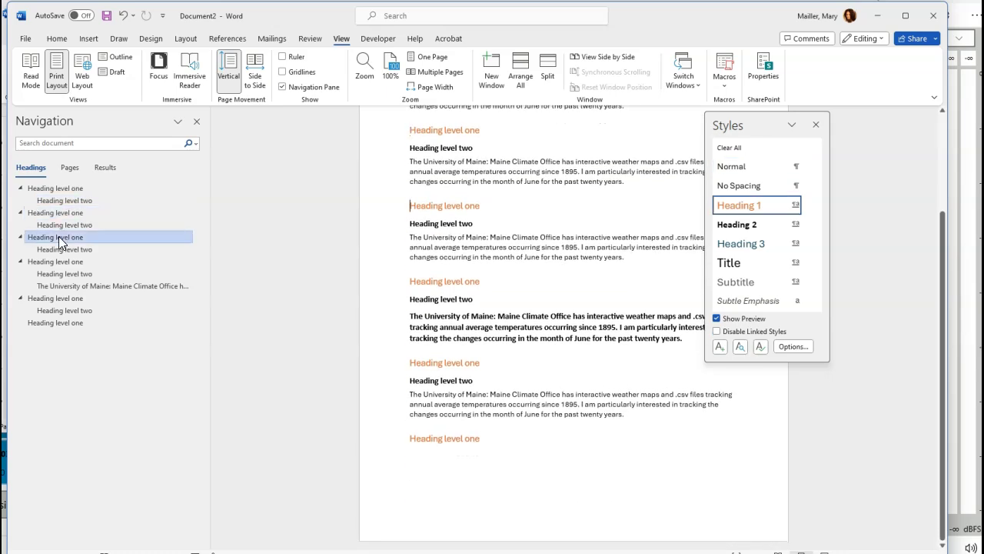
scroll(455, 172, "up", 2)
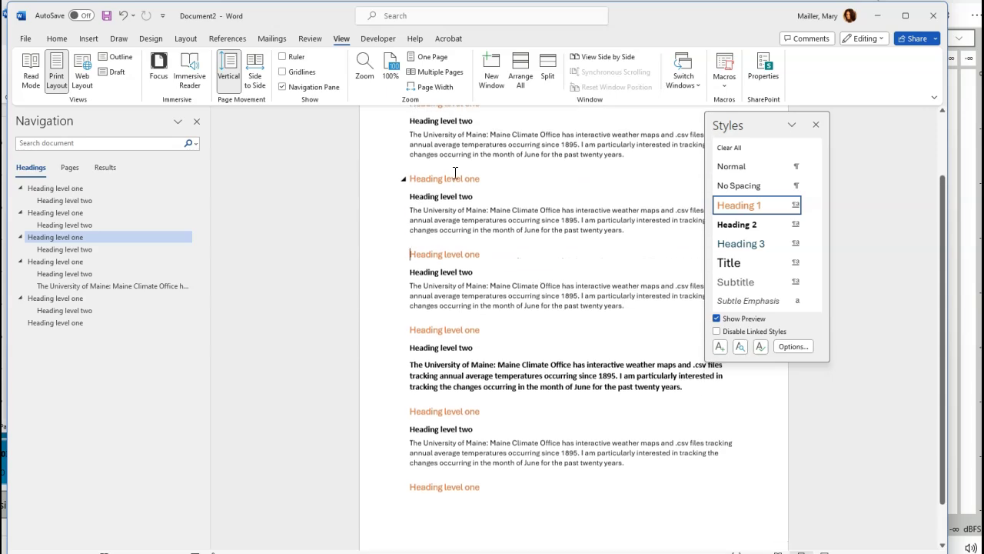
- Replace the heading's ending 'one' with 'cats and dogs are raining today.'
left_click(485, 179)
key("BackSpace")
key("BackSpace")
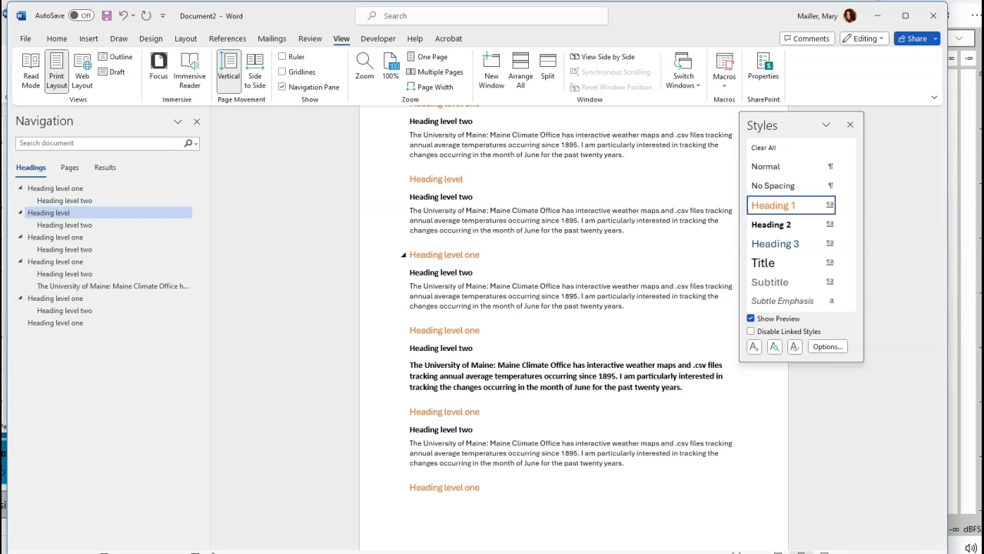
type("cats and dogs are raining today.")
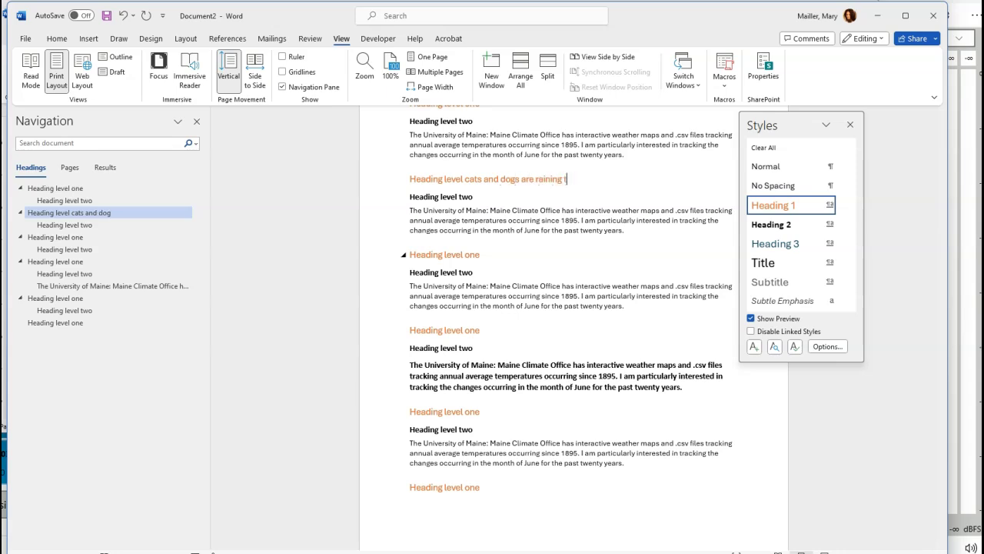
key("Return")
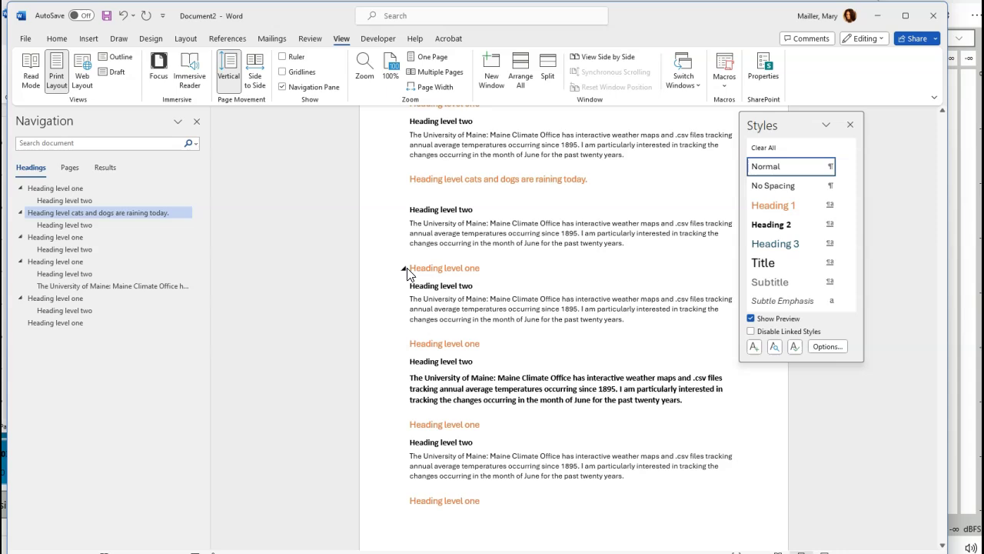
key("BackSpace")
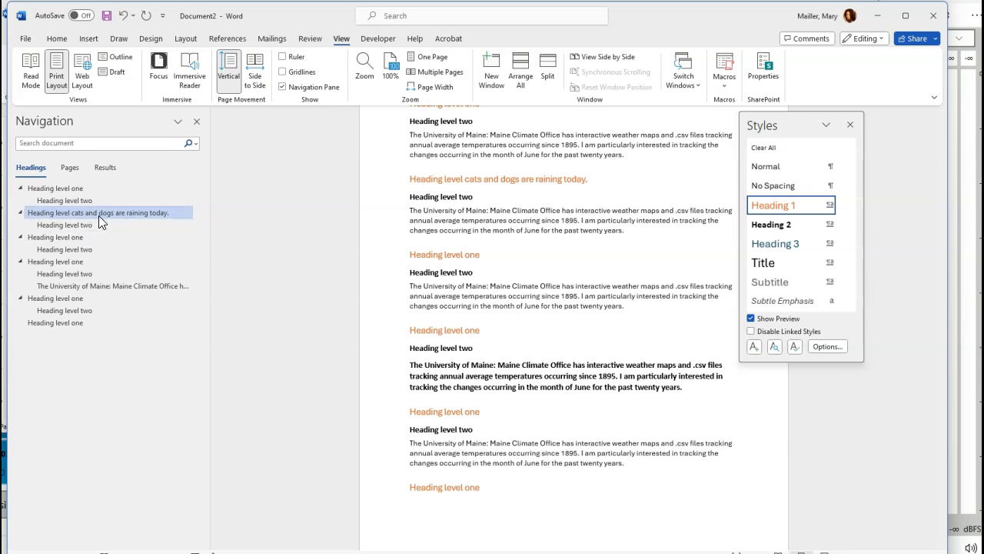
- Jump from the 'cats and dogs' heading through the next two level-one entries in the Headings list
left_click(70, 213)
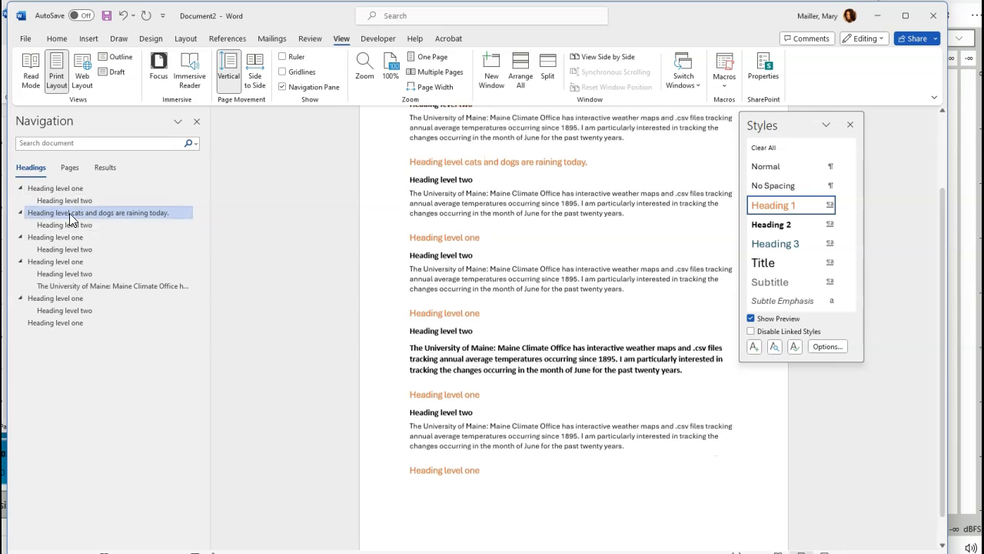
left_click(61, 237)
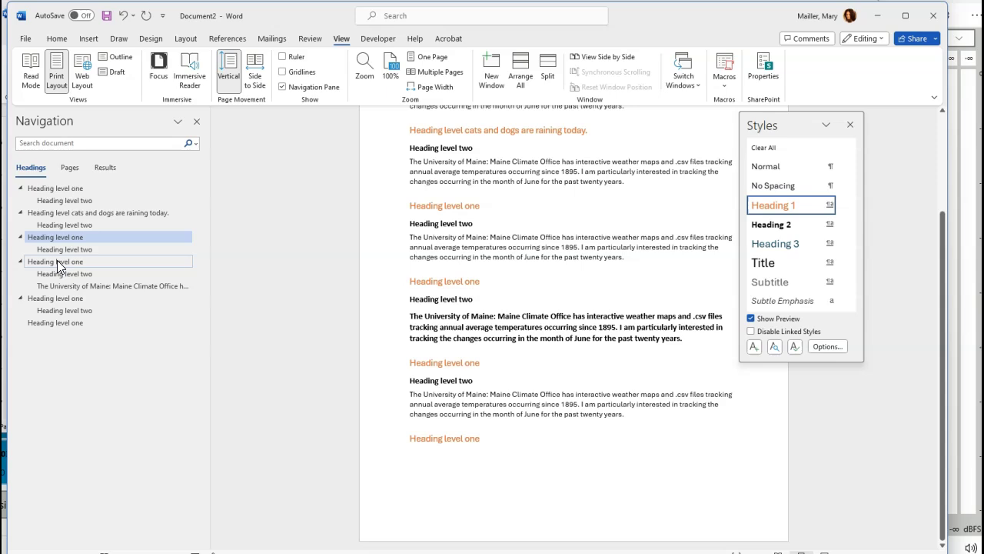
left_click(56, 261)
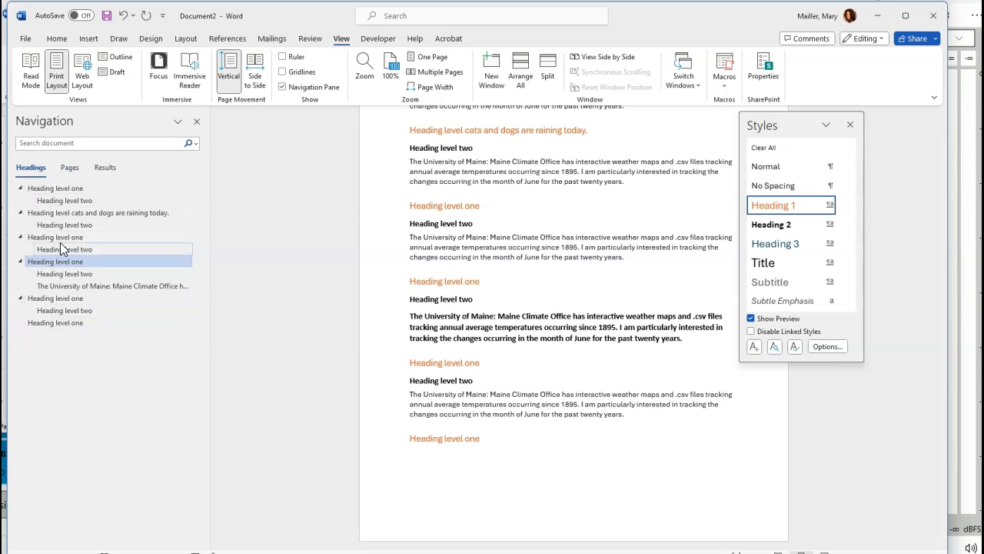
- Select the headed sections from the first Heading level two down to the last heading
left_click(73, 174)
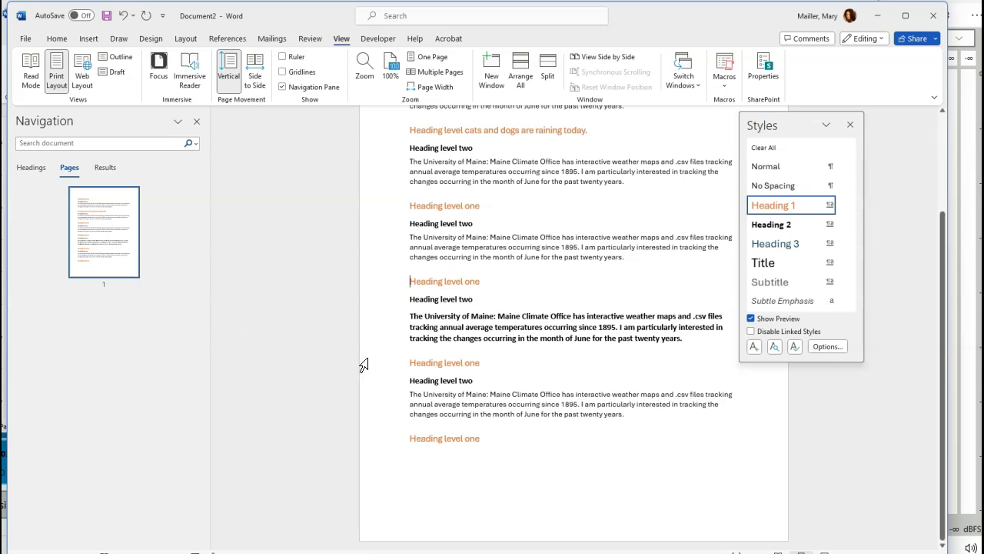
scroll(416, 406, "up", 1)
scroll(415, 406, "up", 3)
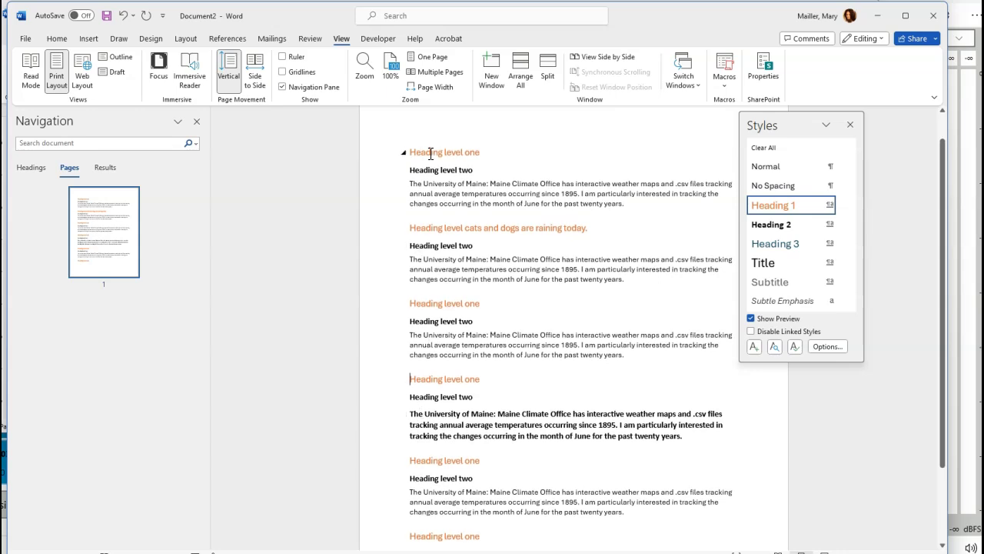
left_click_drag(412, 151, 489, 526)
left_click(413, 172)
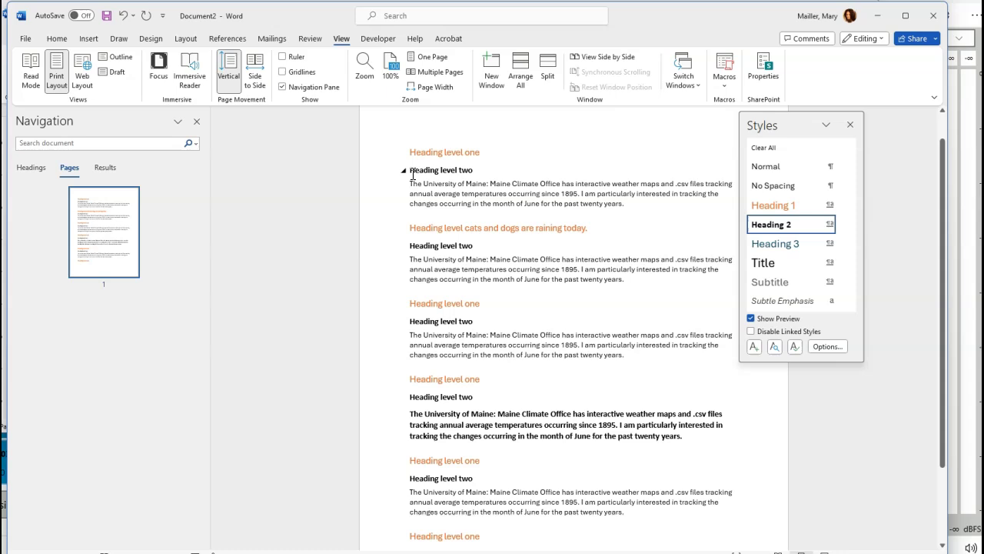
left_click_drag(413, 172, 498, 537)
key("ctrl+c")
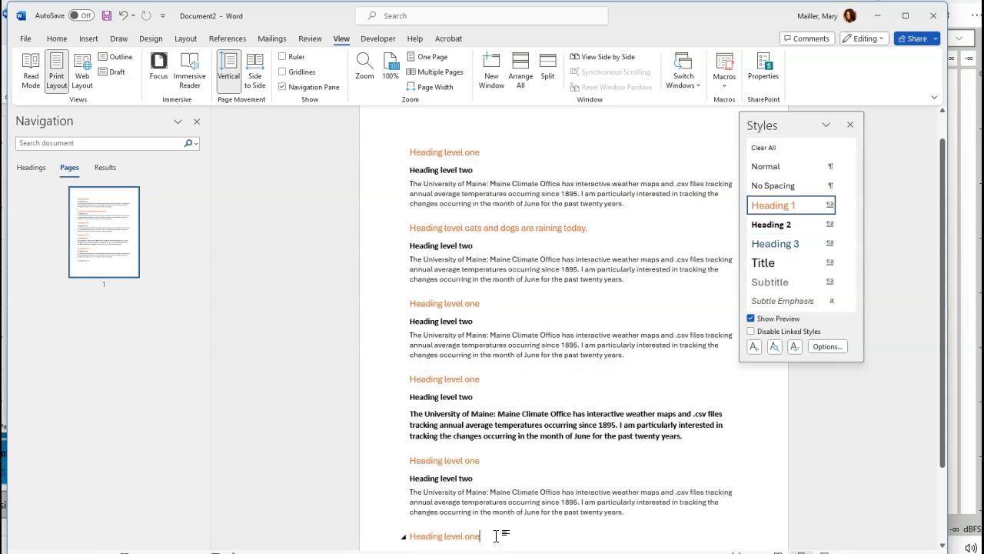
- Paste the copied sections after the last heading and view the doubled headings outline
left_click(500, 536)
key("ctrl+v")
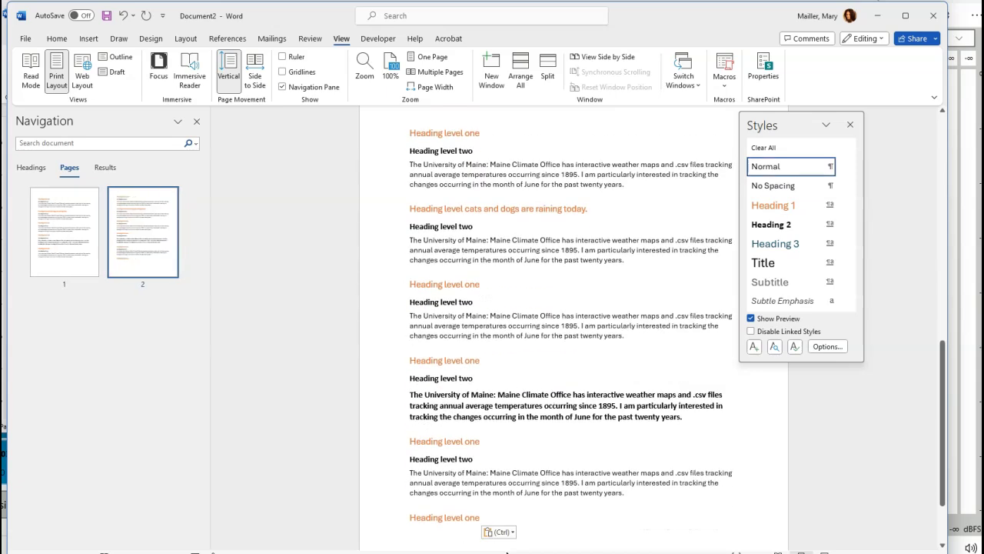
left_click(32, 173)
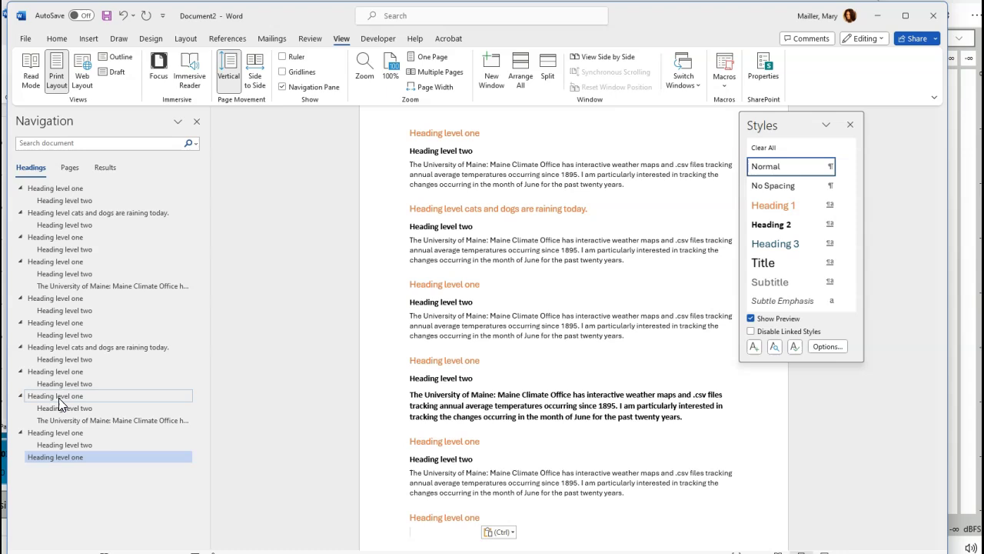
- Drag the first 'cats and dogs are raining today' heading down to just above its duplicate
left_click(58, 357)
left_click(62, 306)
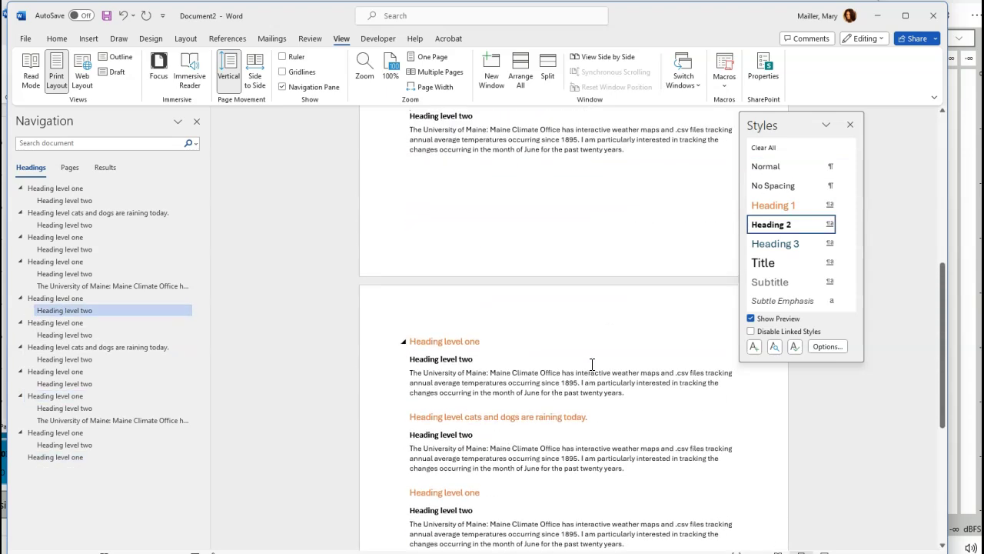
scroll(592, 364, "up", 10)
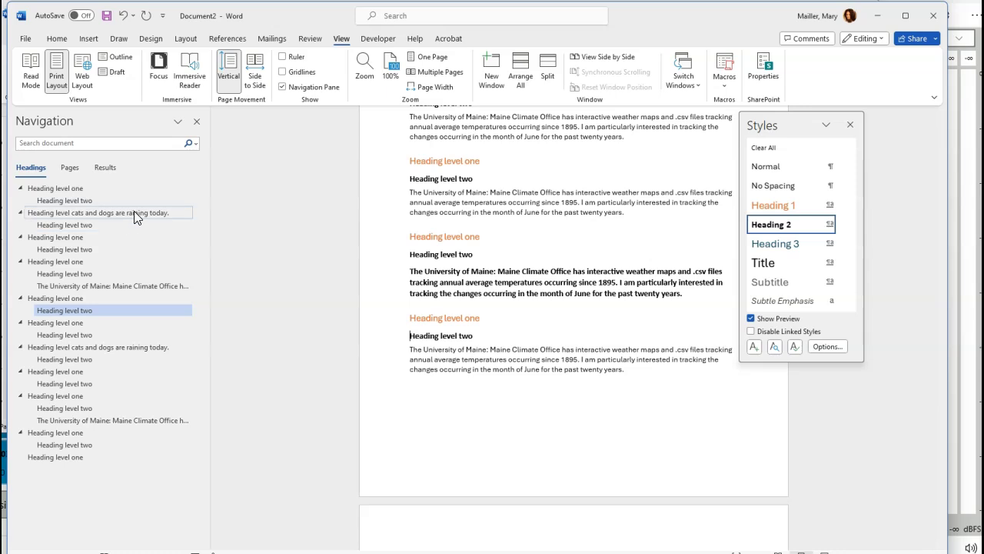
left_click(42, 215)
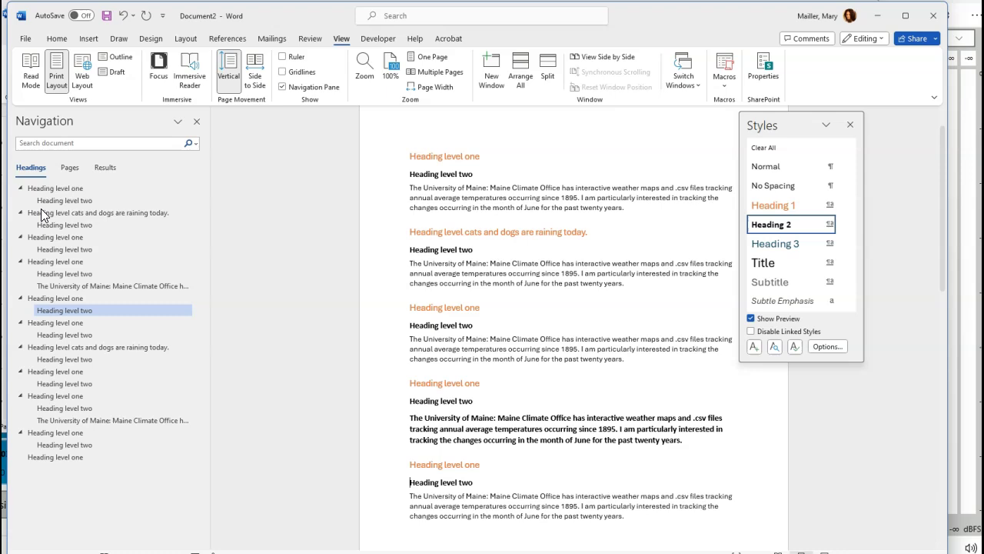
left_click_drag(39, 221, 32, 371)
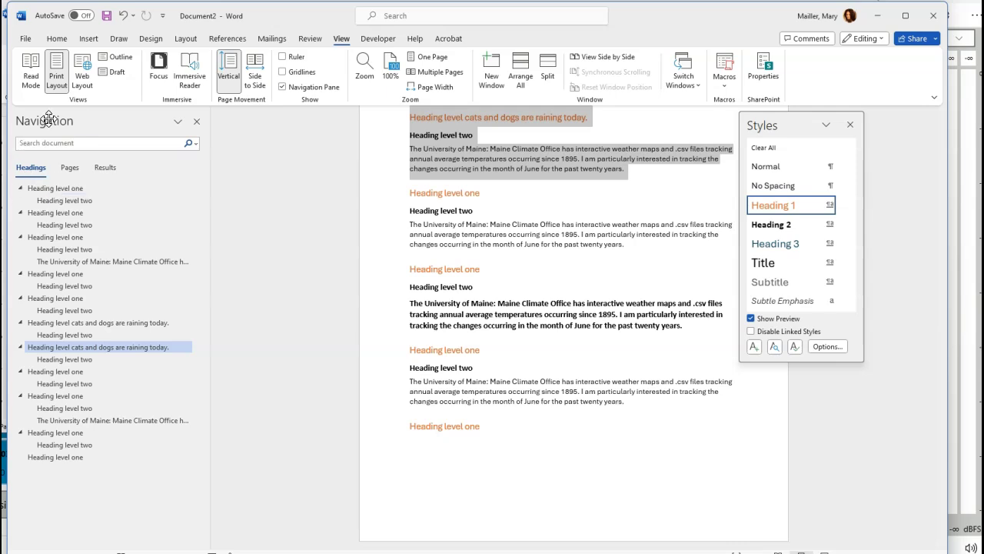
- Jump through several Heading level one sections, ending on the cats and dogs heading
left_click(46, 238)
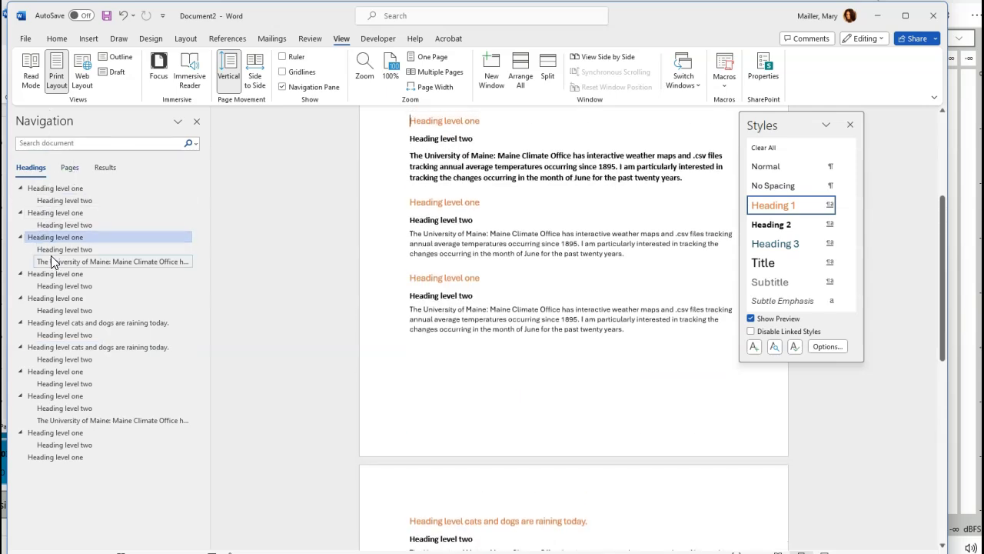
left_click(53, 273)
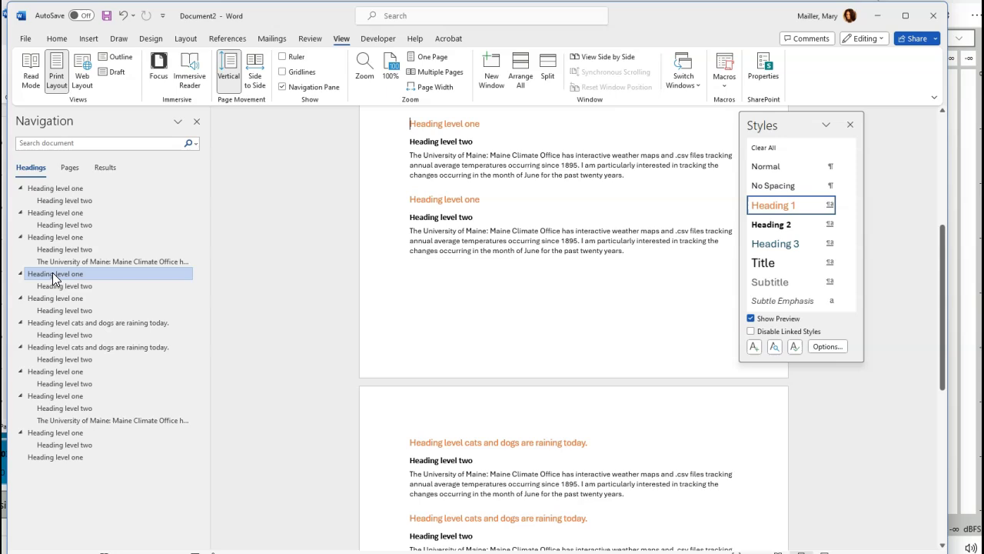
left_click(53, 395)
left_click(66, 324)
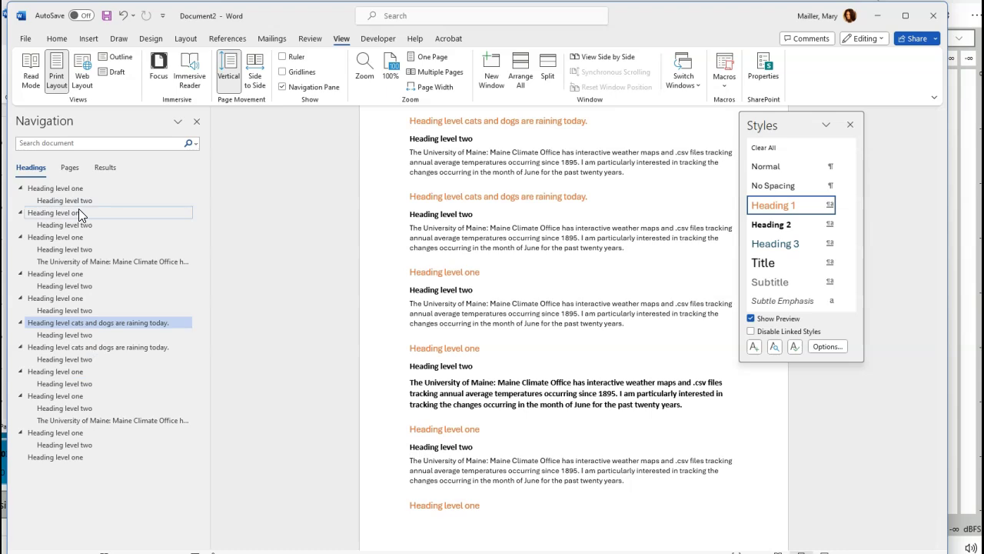
- Show page thumbnails and alternate between pages 1 and 2, finishing on page 2
left_click(70, 170)
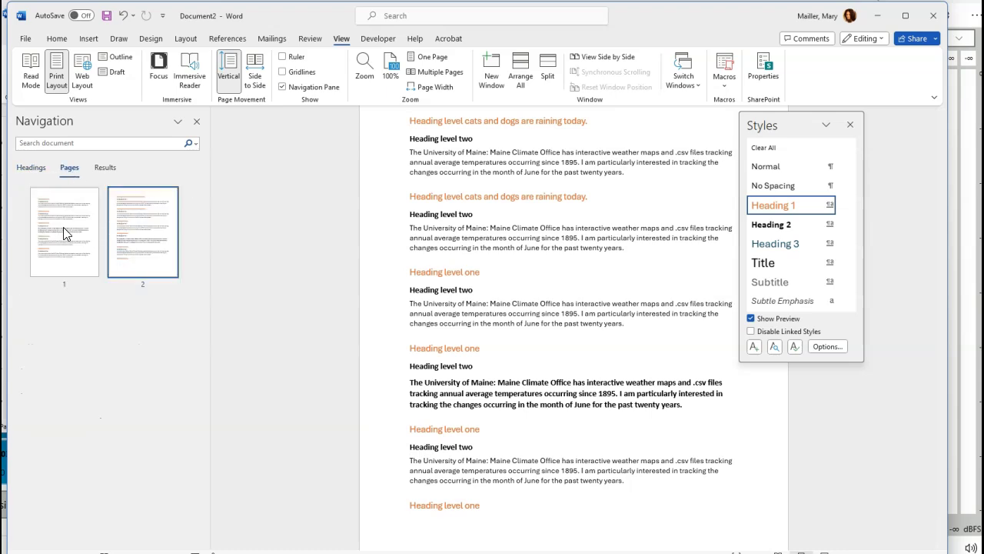
left_click(63, 258)
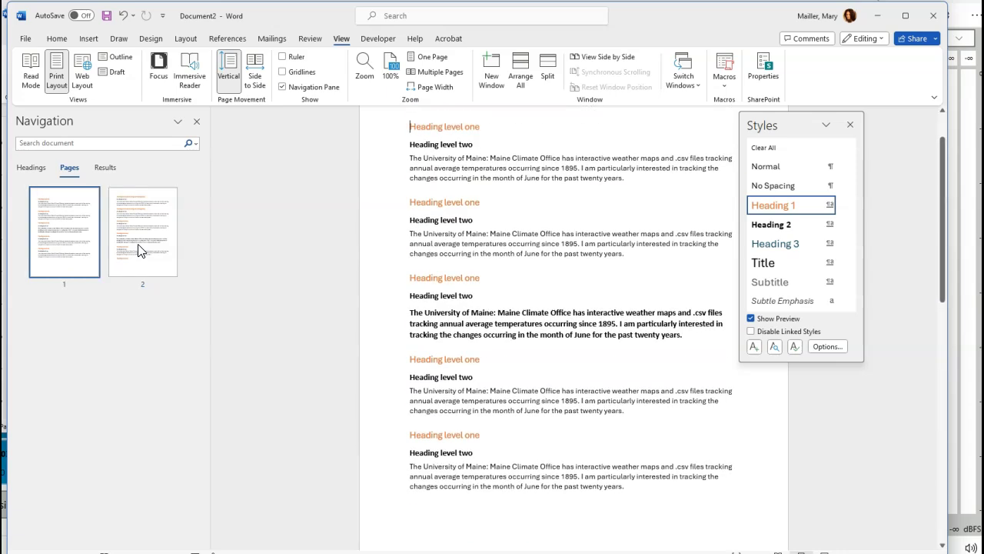
left_click(139, 248)
left_click(81, 255)
left_click(135, 251)
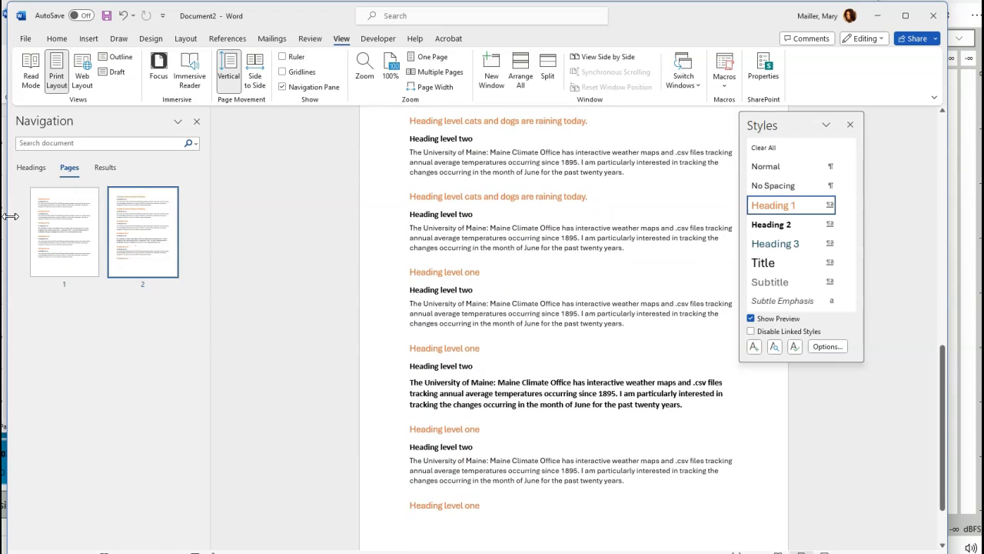
- Search the document for 'Cats and Dogs' from the Navigation pane's Results list
left_click(106, 169)
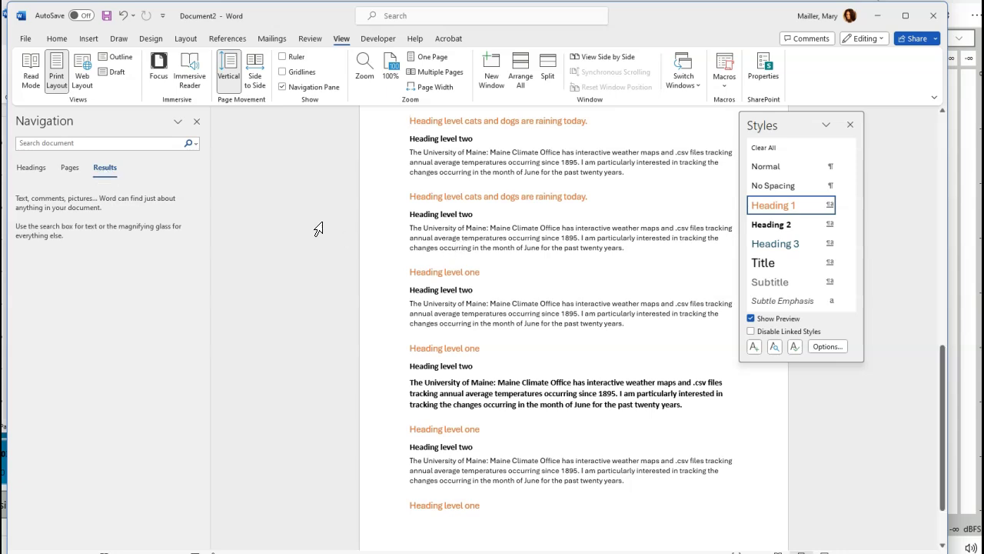
left_click(116, 144)
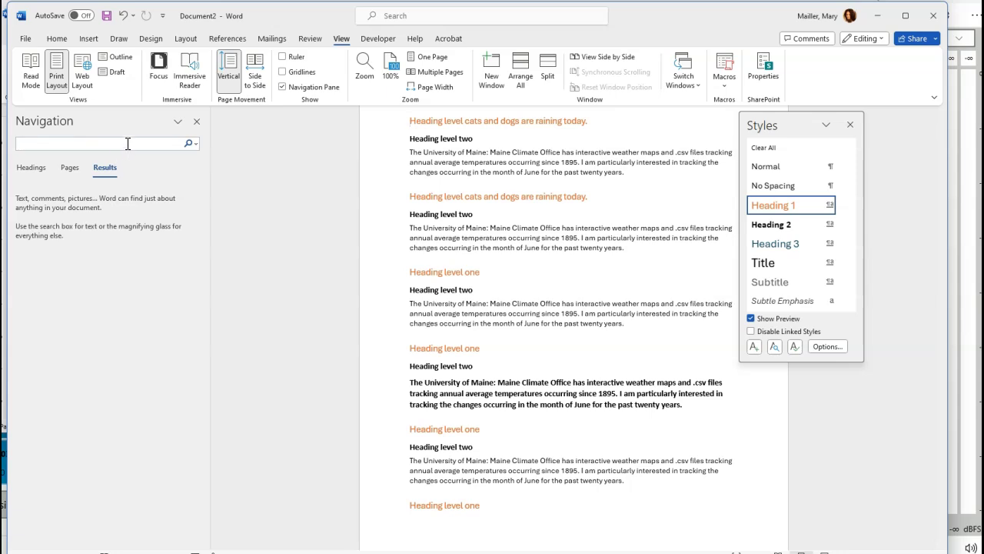
type("cats and Dogs")
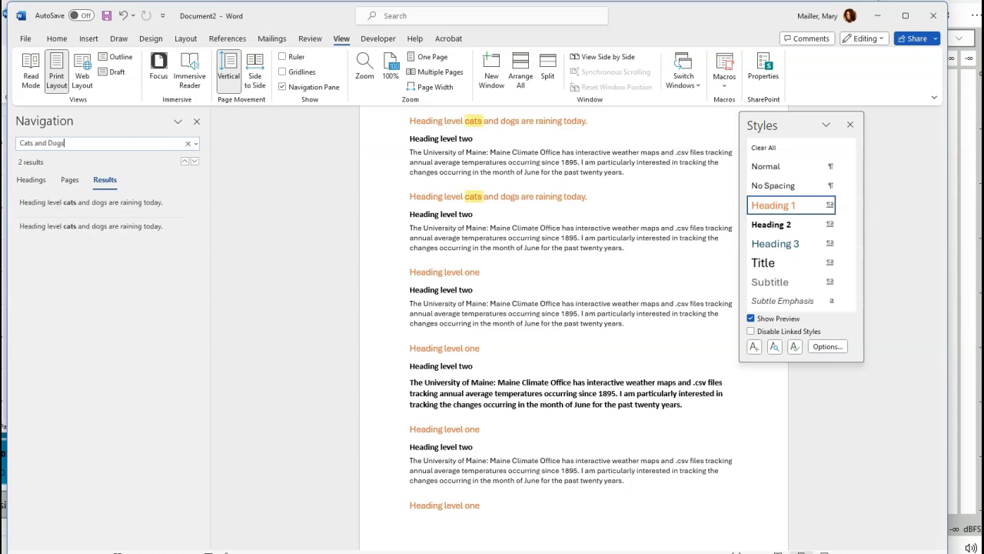
key("Return")
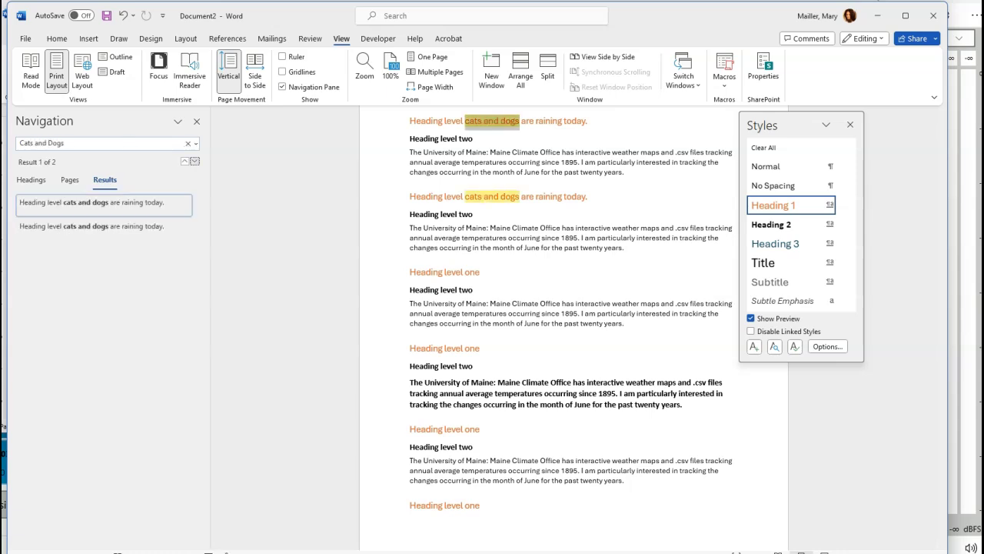
- Alternate between the two 'Cats and Dogs' matches, ending on result 2 of 2
left_click(94, 225)
left_click(99, 204)
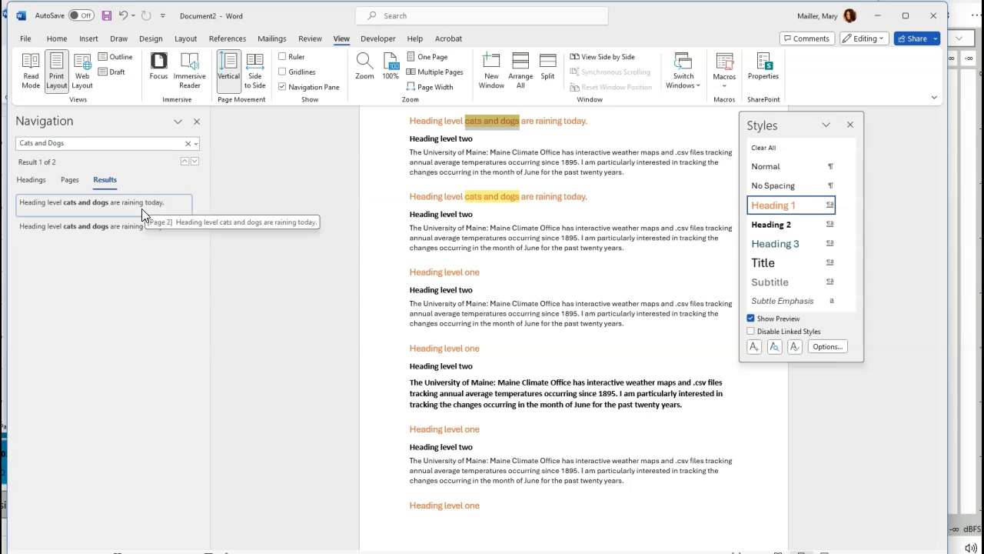
left_click(68, 224)
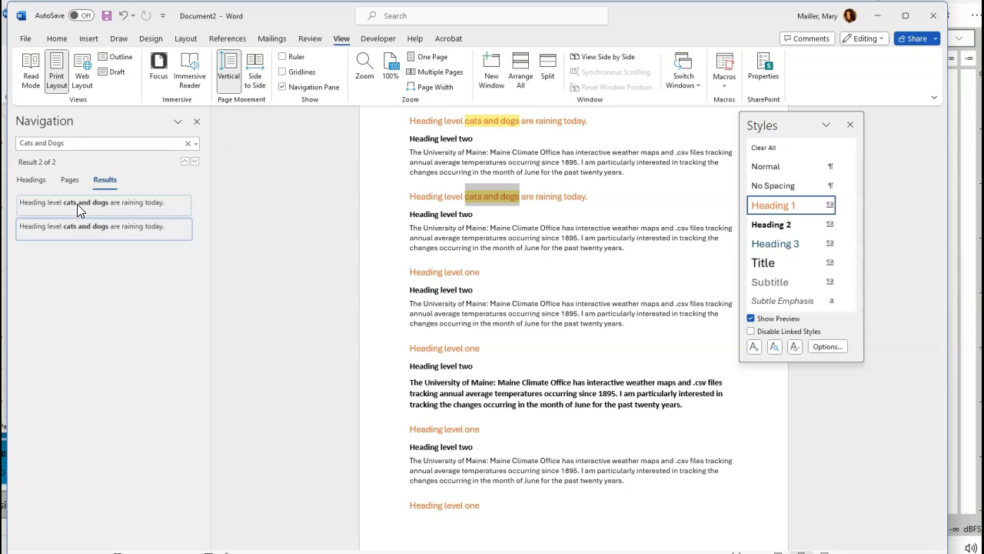
left_click(77, 204)
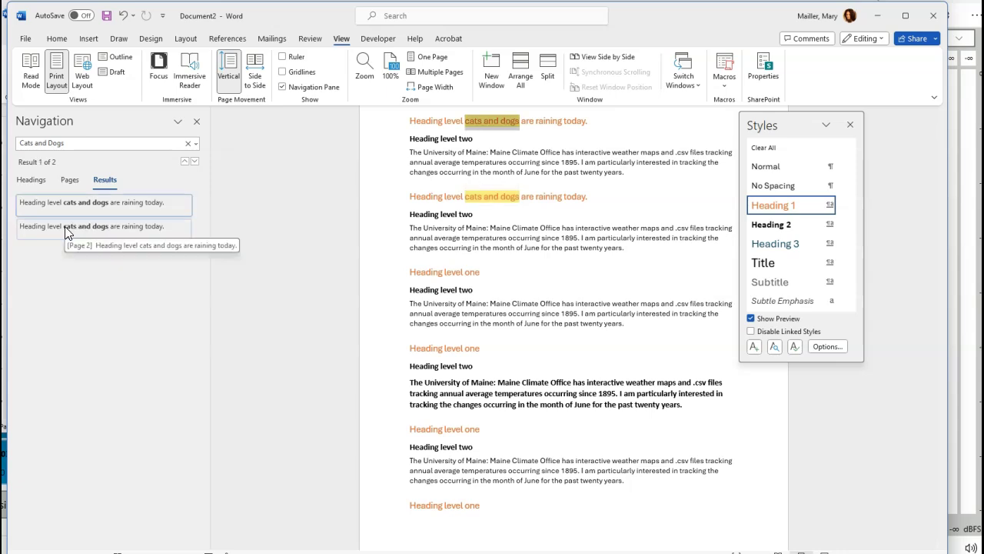
left_click(69, 226)
scroll(443, 309, "down", 1)
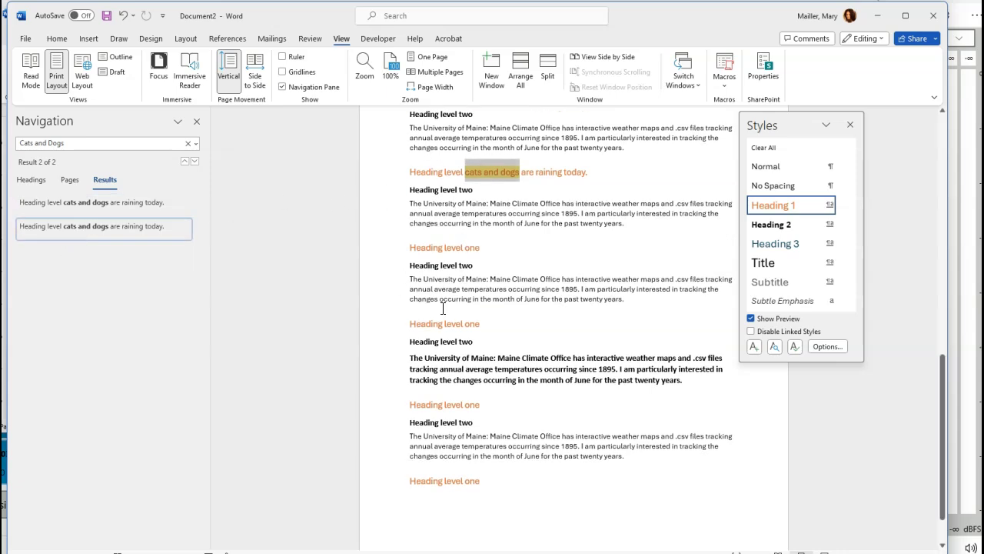
scroll(448, 316, "up", 5)
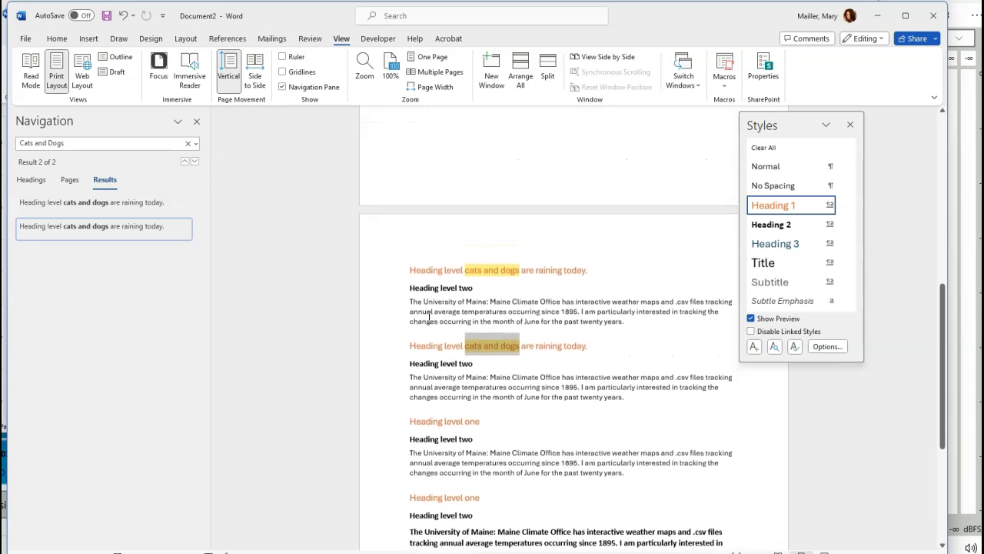
scroll(430, 316, "up", 5)
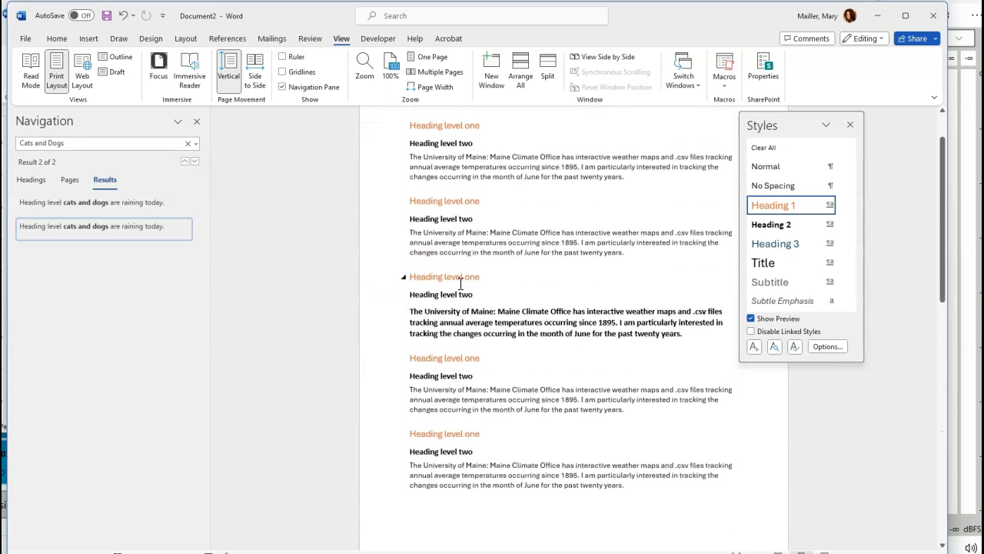
scroll(461, 284, "up", 2)
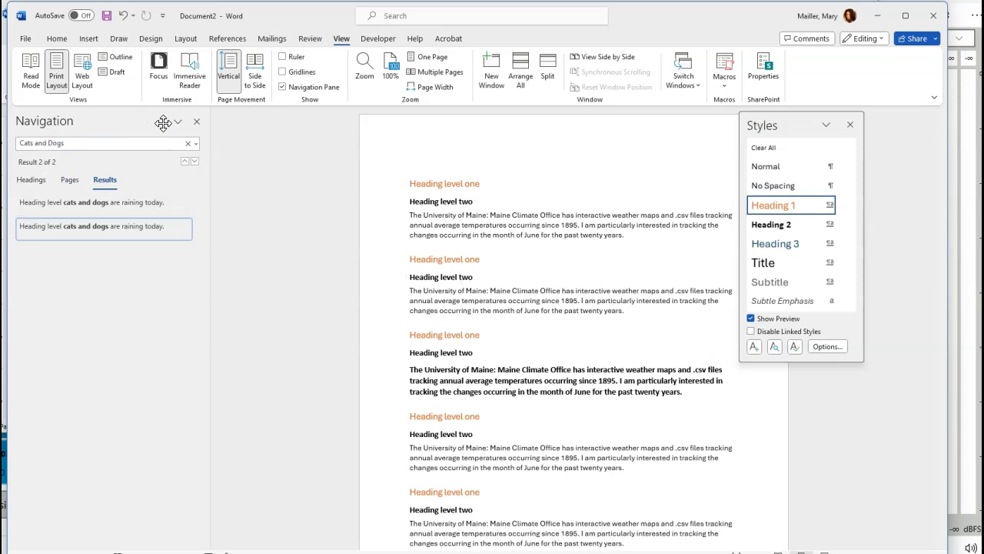
- Return to the Home ribbon tools and scroll briefly through page 1
left_click(57, 38)
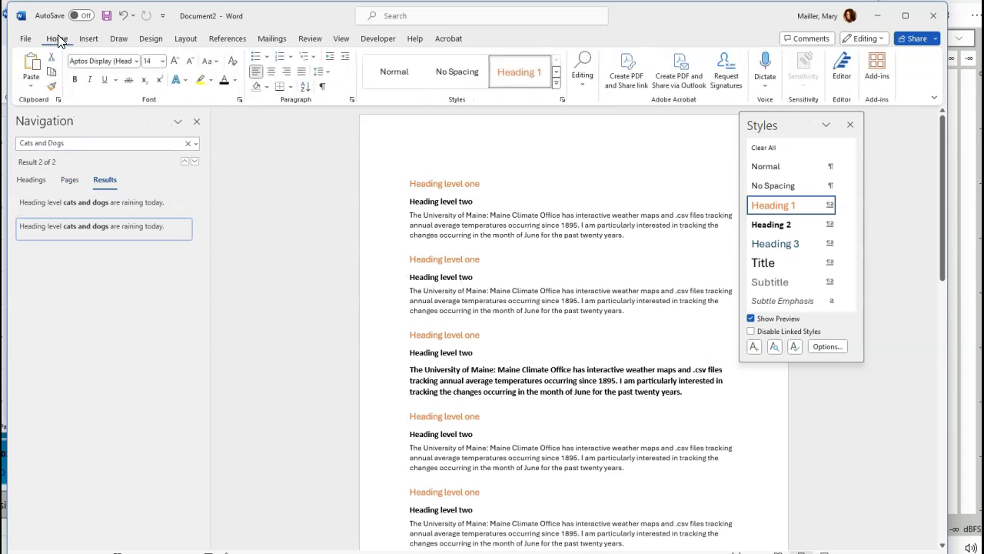
scroll(432, 265, "up", 3)
scroll(469, 285, "down", 2)
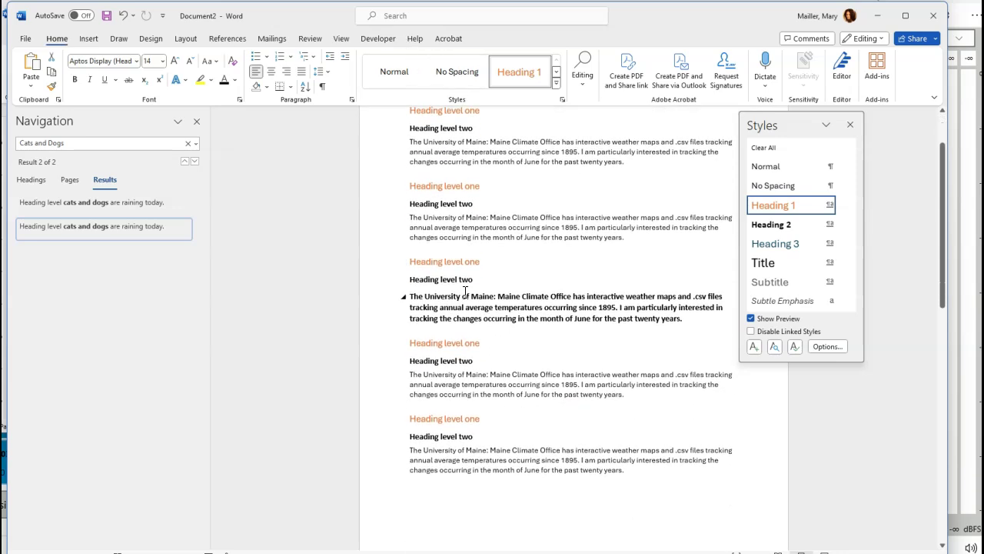